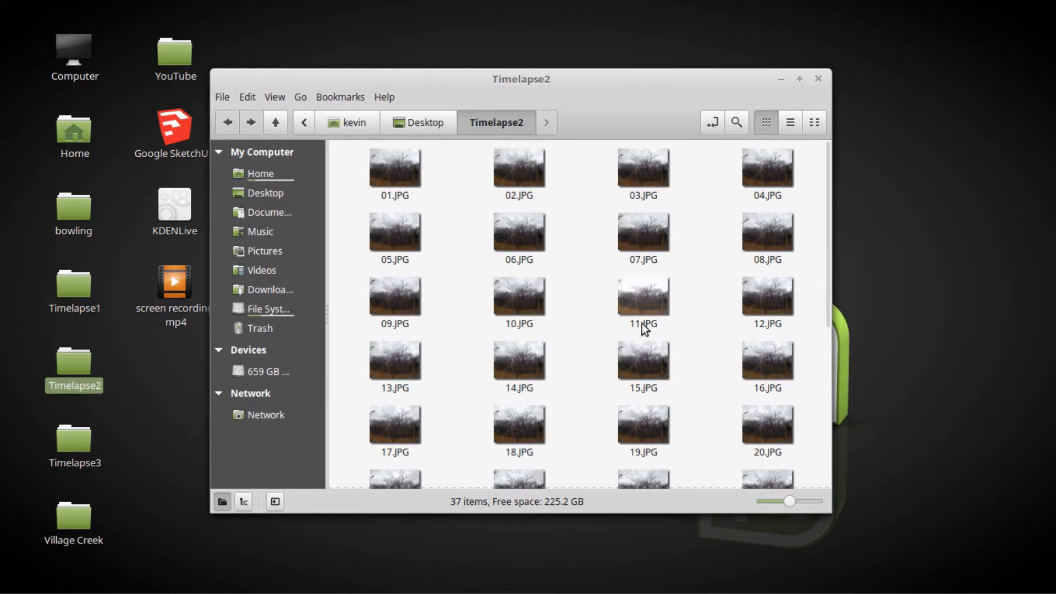
# Look through the photos in the Timelapse2 and Timelapse3 desktop folders, closing each folder window
pyautogui.scroll(-3, 647, 325)
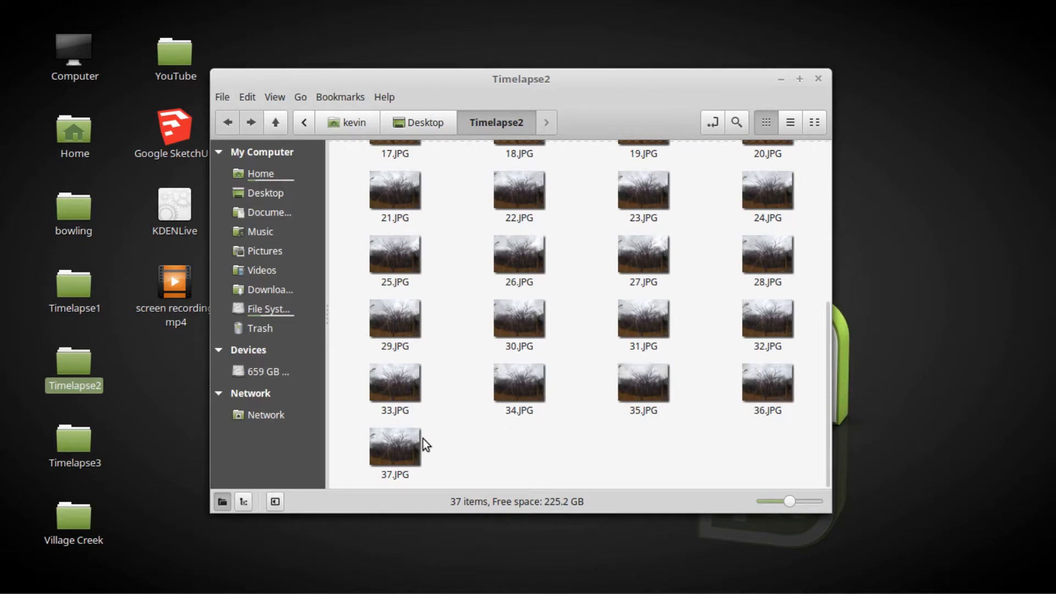
pyautogui.click(817, 80)
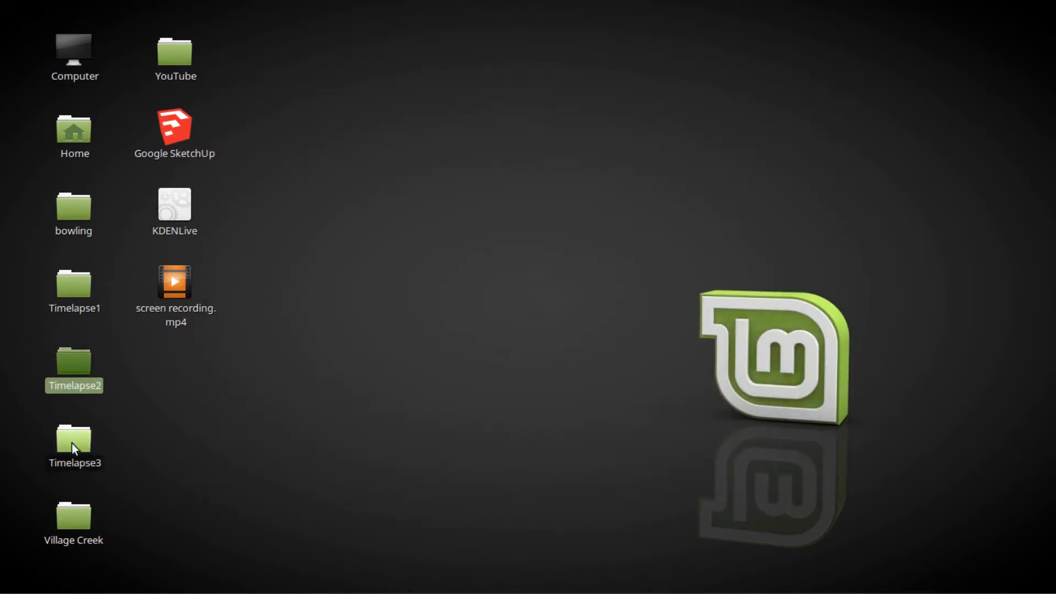
pyautogui.doubleClick(71, 443)
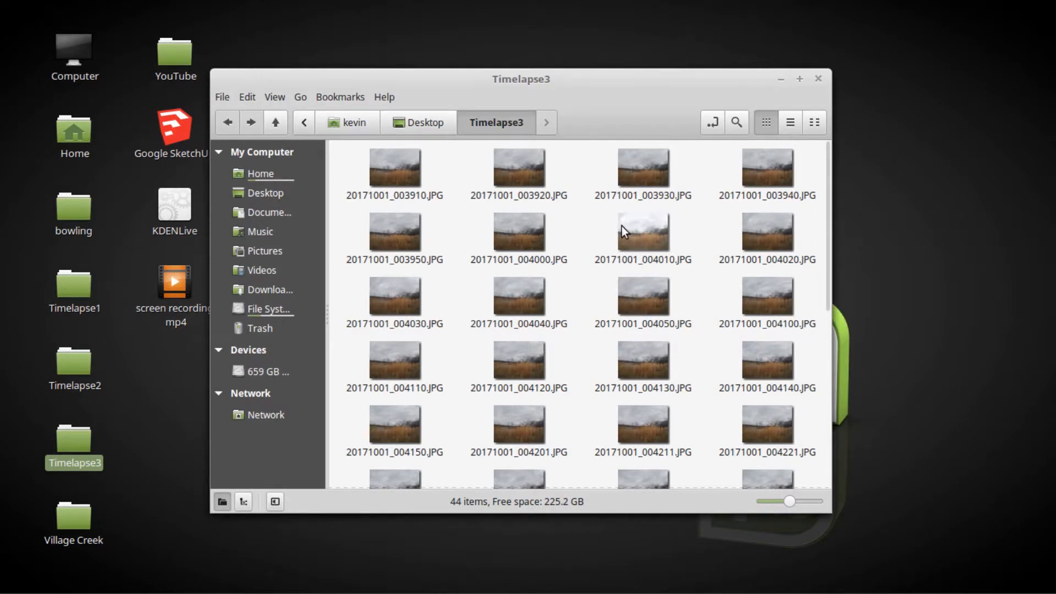
pyautogui.click(817, 79)
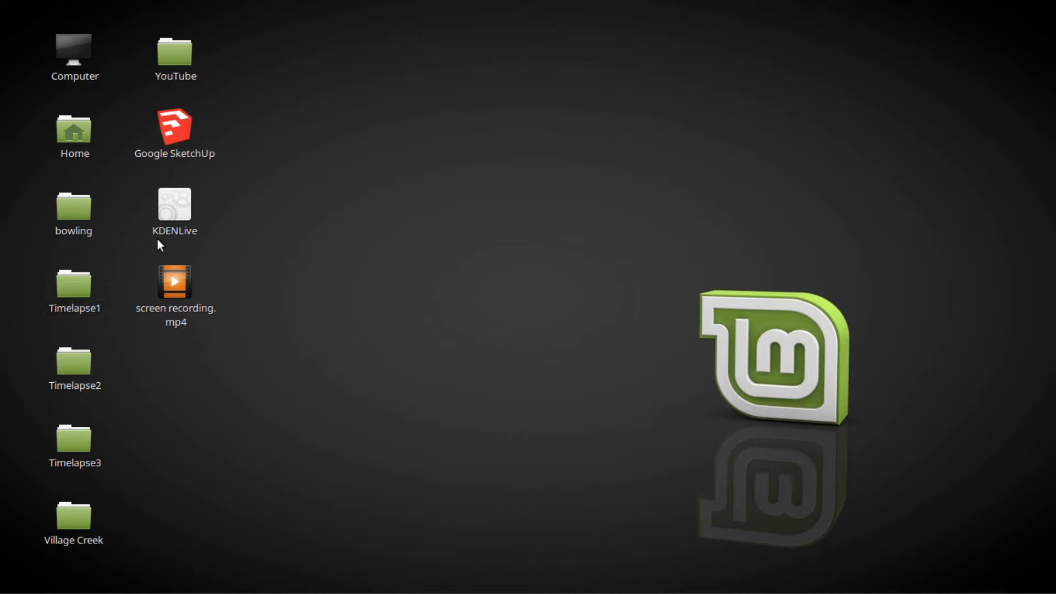
# Switch to Kdenlive and begin a slideshow clip using the JPG images in the Desktop/Timelapse1 folder
pyautogui.click(182, 204)
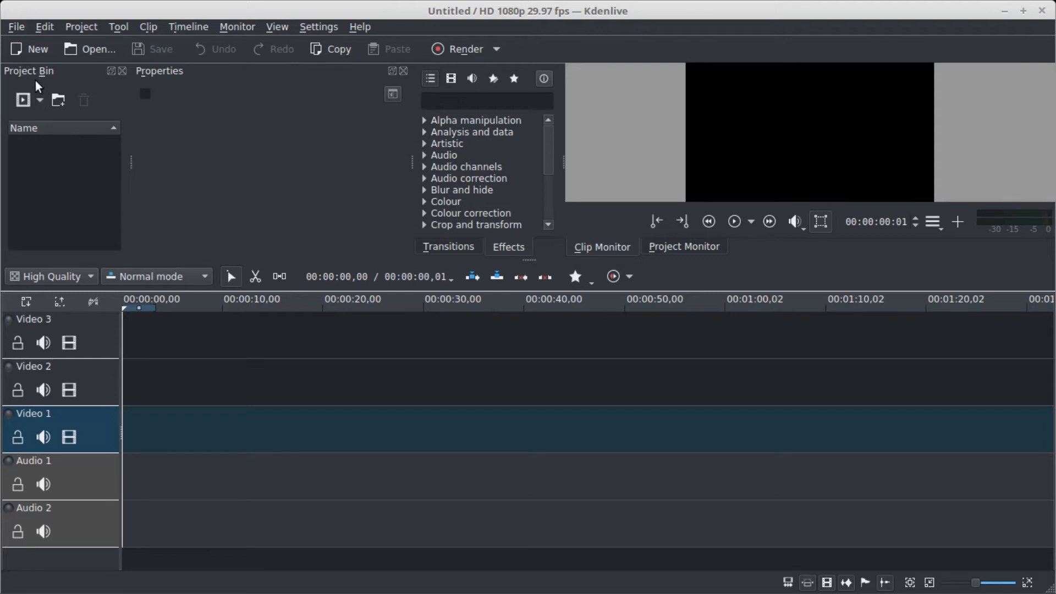
pyautogui.click(41, 102)
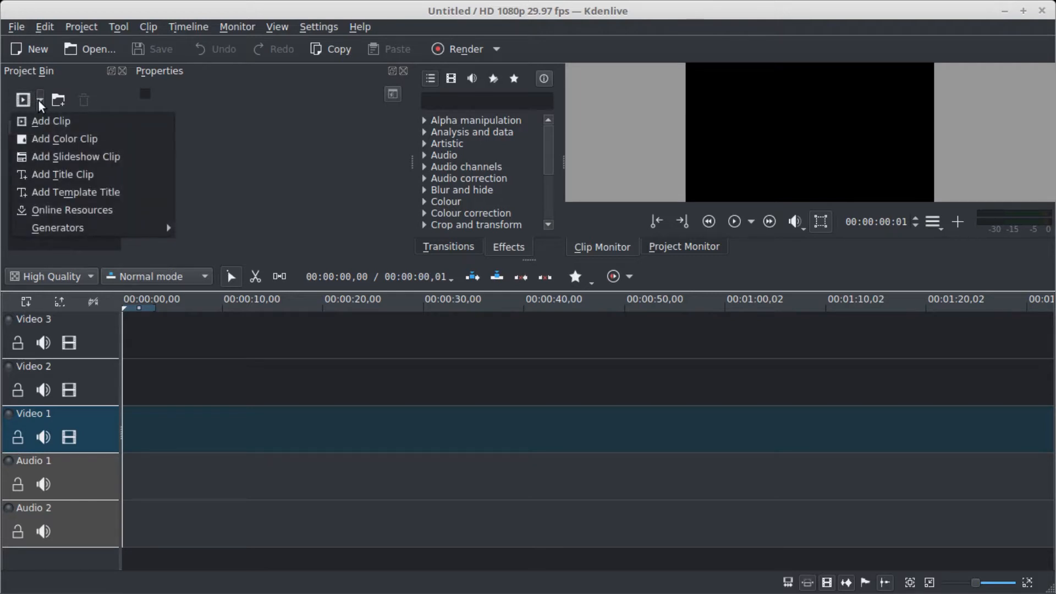
pyautogui.click(83, 157)
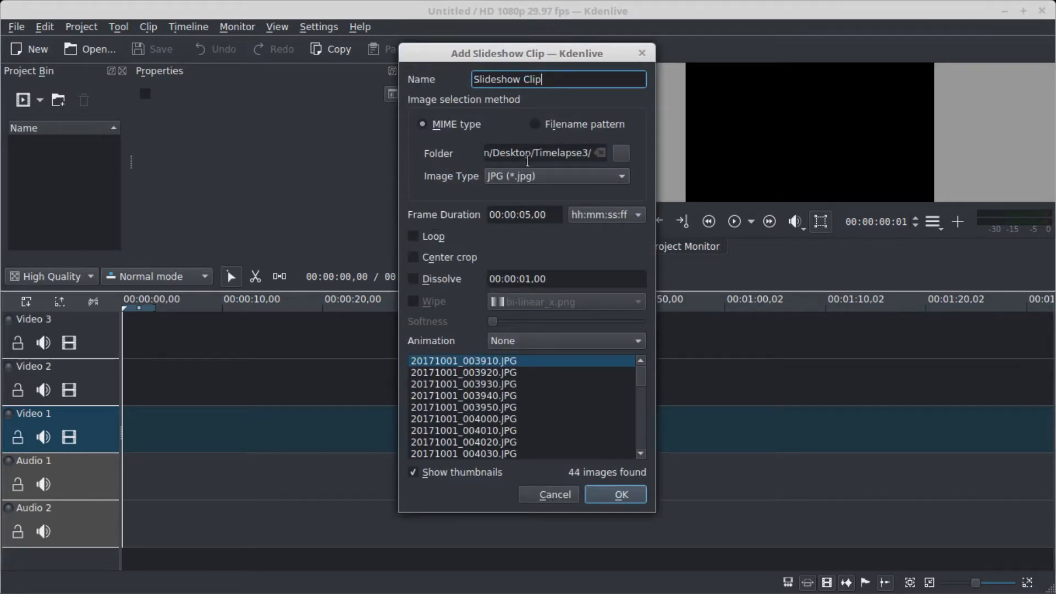
pyautogui.click(621, 154)
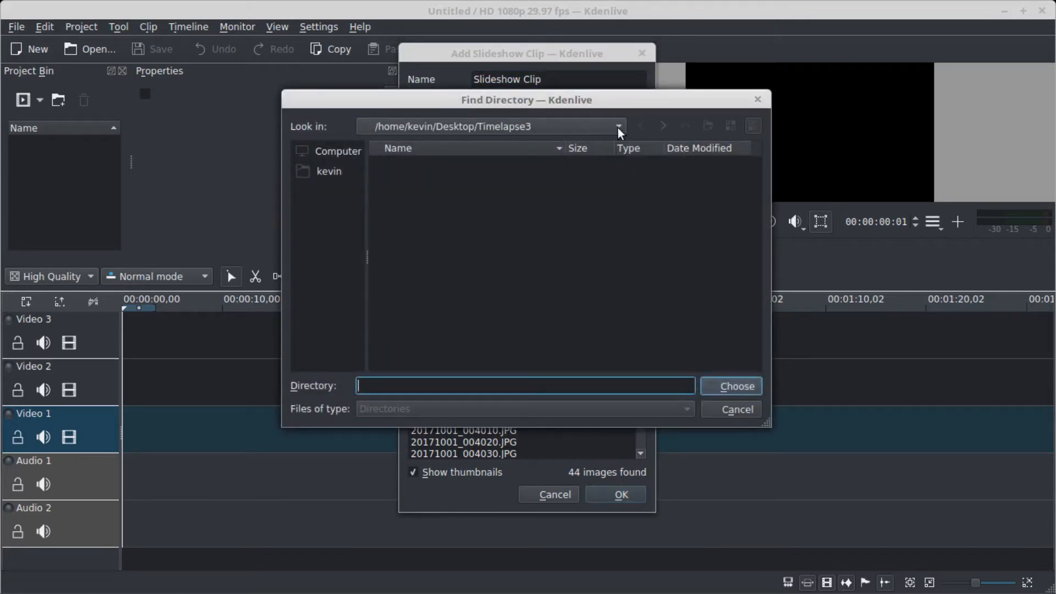
pyautogui.click(618, 128)
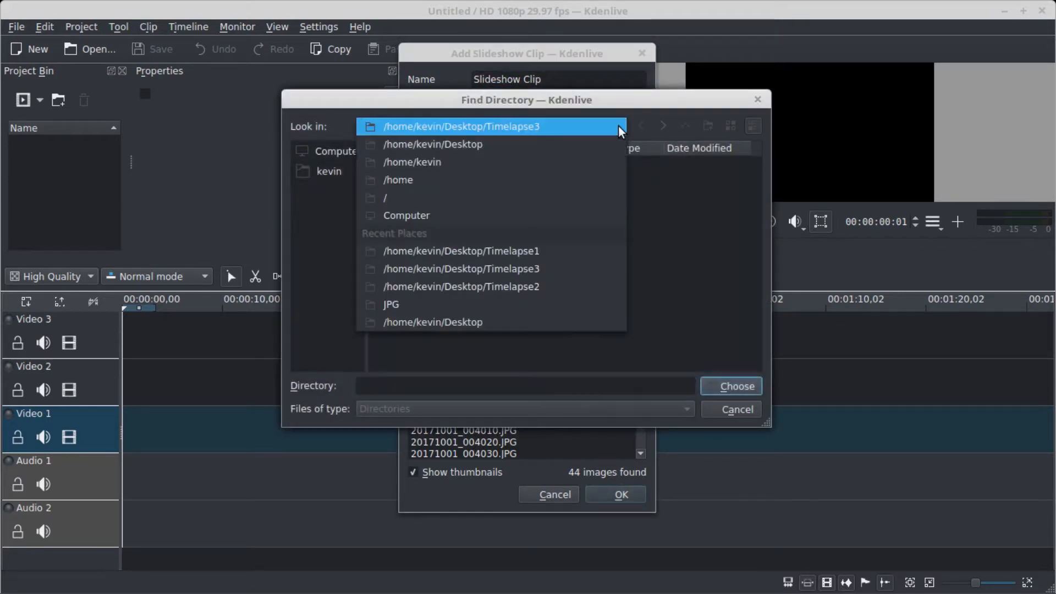
pyautogui.click(509, 252)
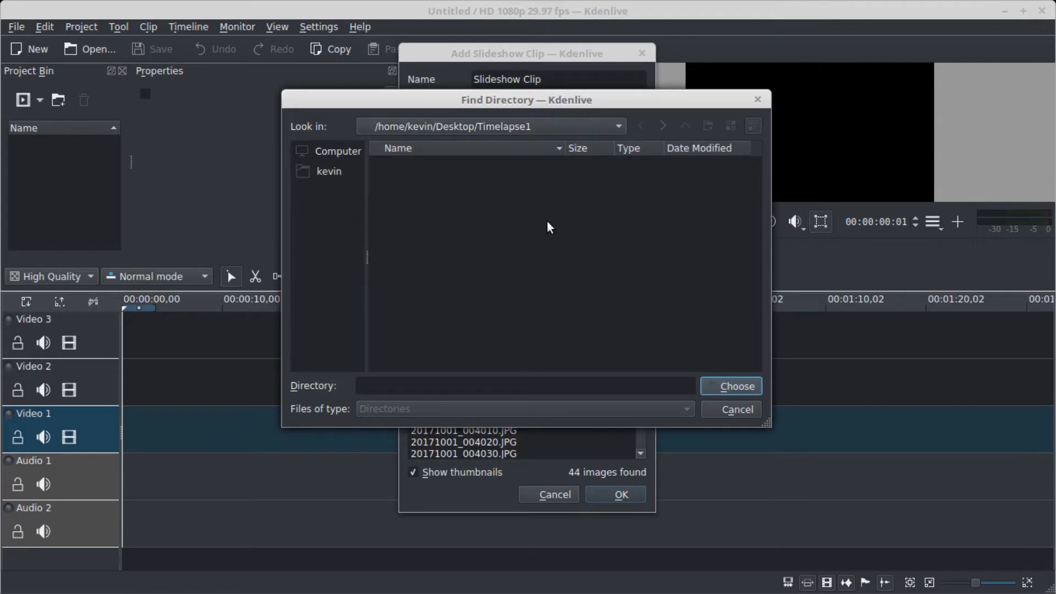
pyautogui.click(727, 387)
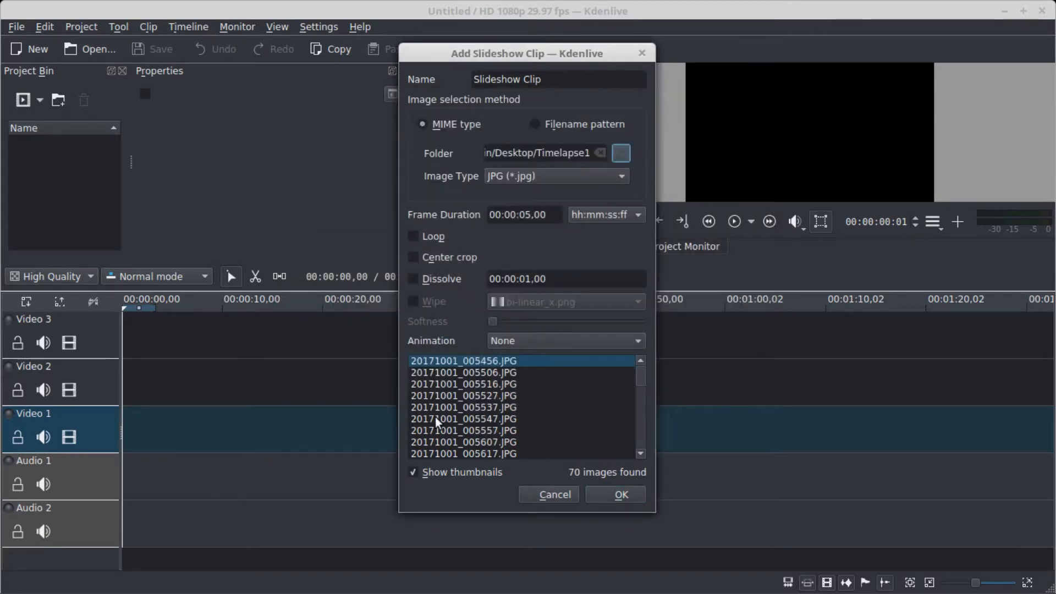
# Check the slideshow's image list, set the frame duration to 4 frames and create the clip
pyautogui.scroll(-3, 507, 423)
pyautogui.scroll(-13, 504, 422)
pyautogui.scroll(-5, 504, 423)
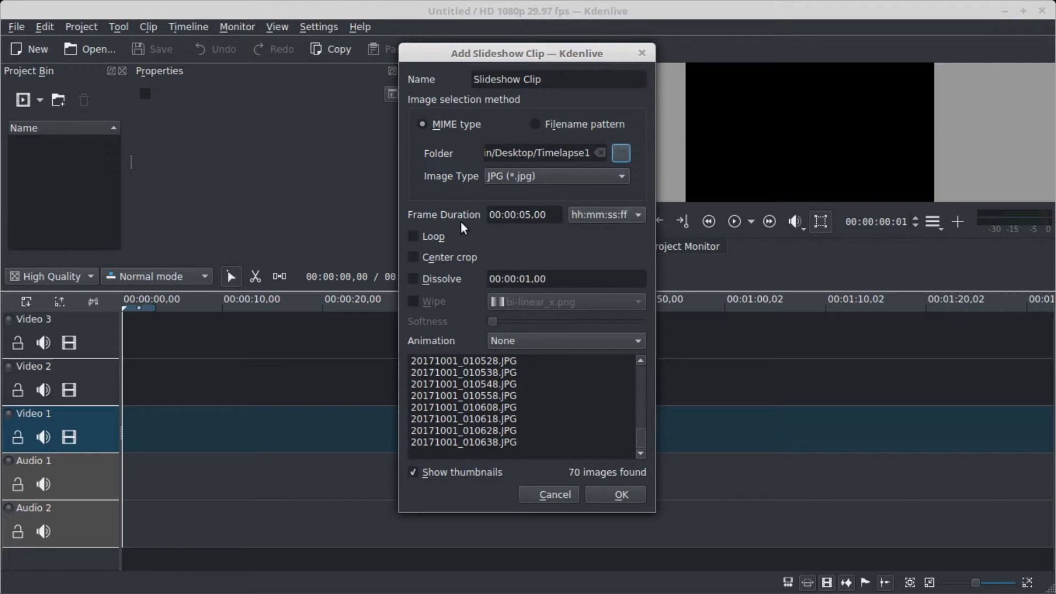
pyautogui.click(616, 220)
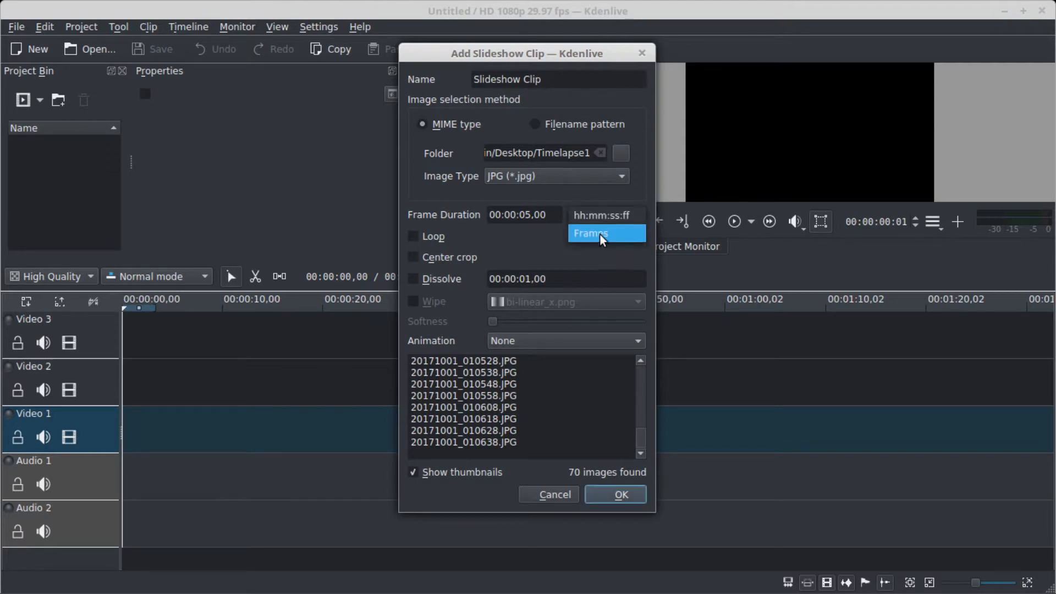
pyautogui.click(599, 233)
pyautogui.doubleClick(517, 219)
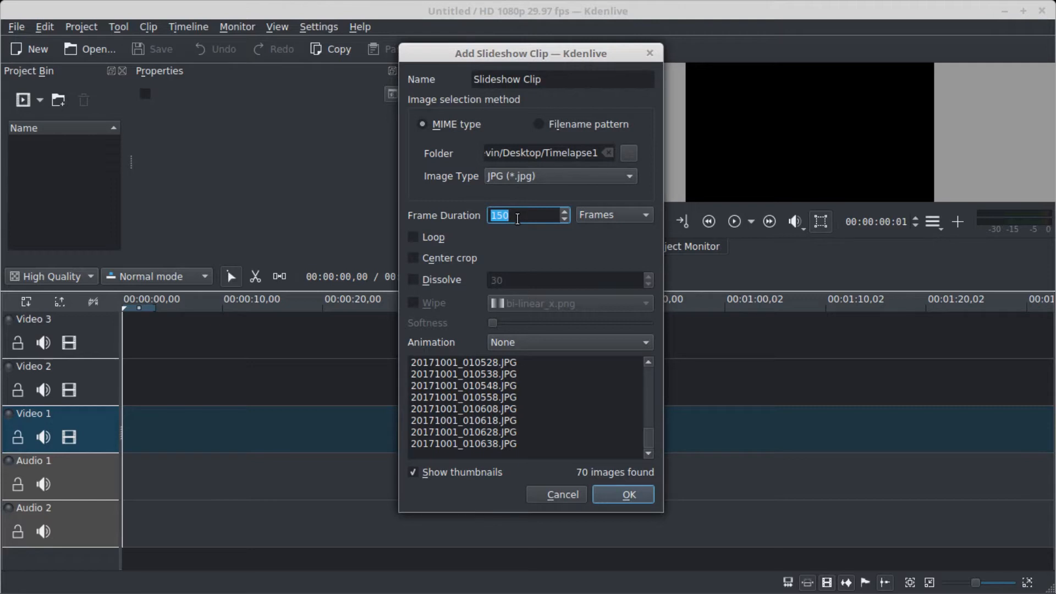
pyautogui.write('4')
pyautogui.press('Return')
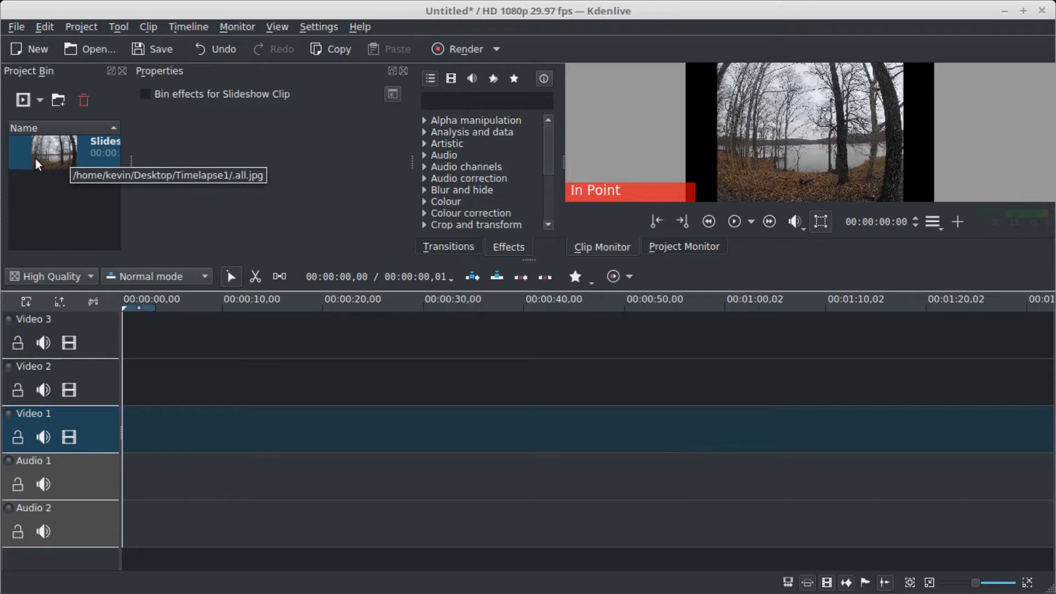
# Place the slideshow clip at the start of the Video 1 track and preview its playback
pyautogui.moveTo(55, 156); pyautogui.dragTo(124, 420)
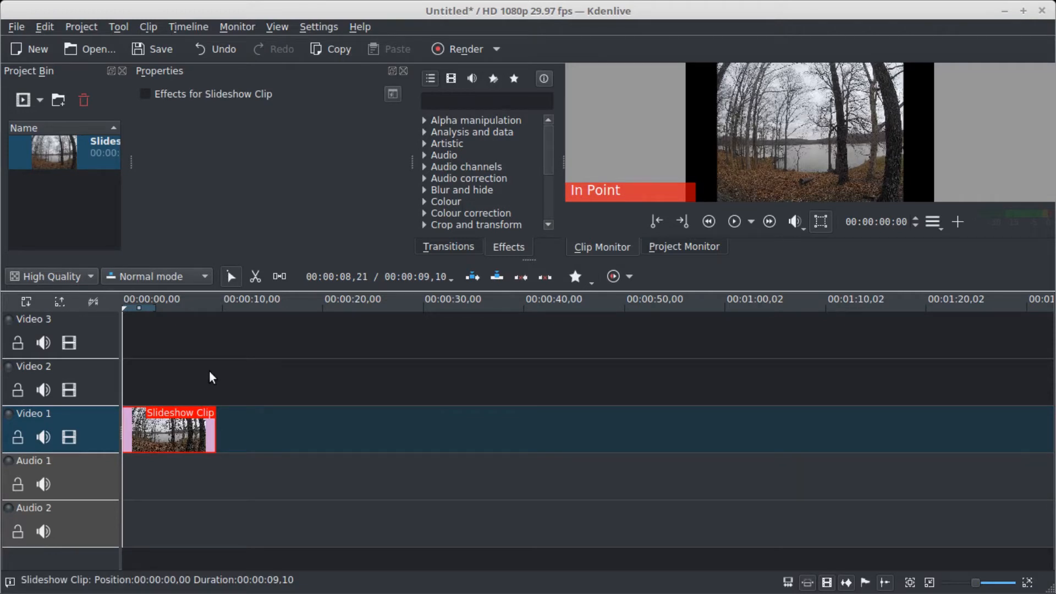
pyautogui.press('space')
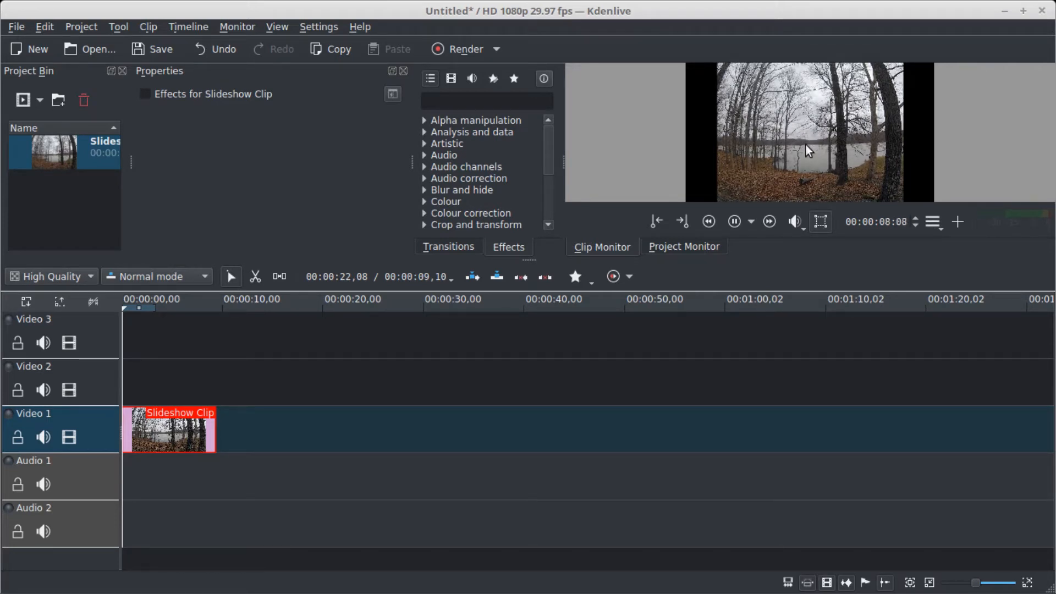
pyautogui.click(169, 367)
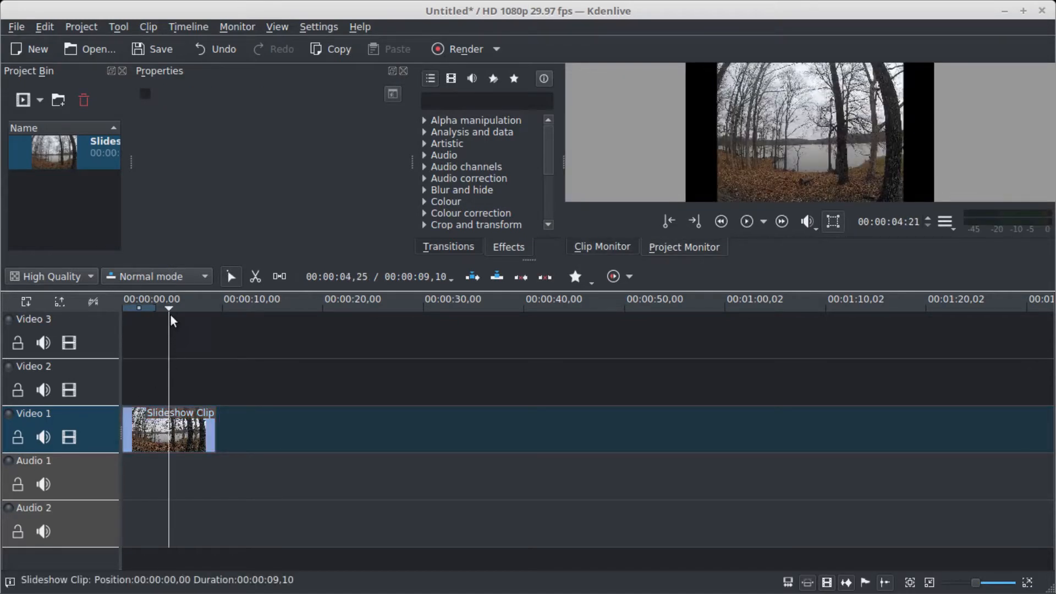
# Apply the Pan and Zoom effect from the Crop and transform category to the slideshow clip on Video 1
pyautogui.click(169, 437)
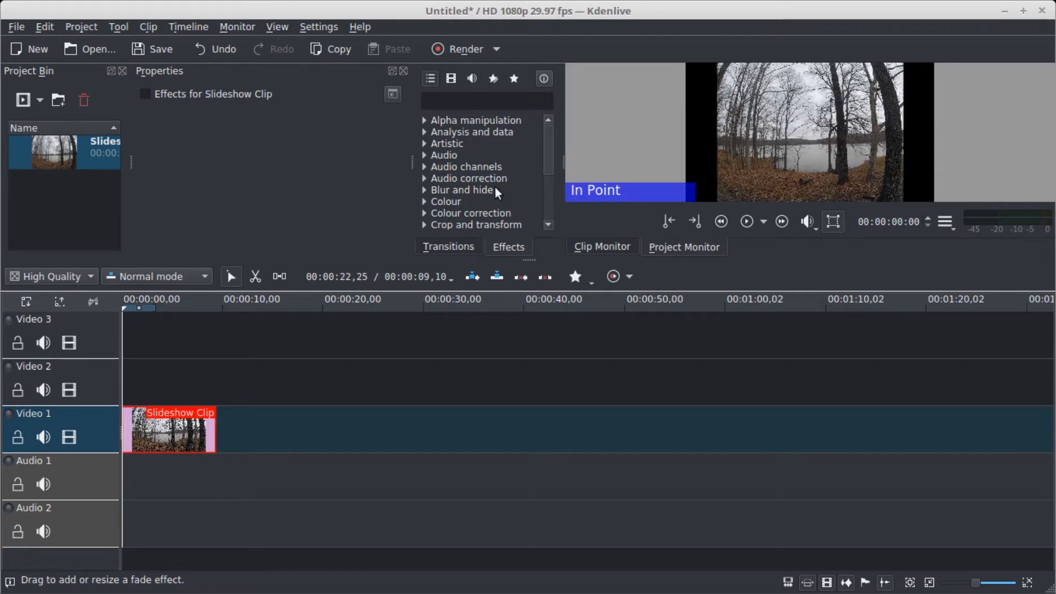
pyautogui.scroll(-1, 494, 186)
pyautogui.scroll(-1, 495, 187)
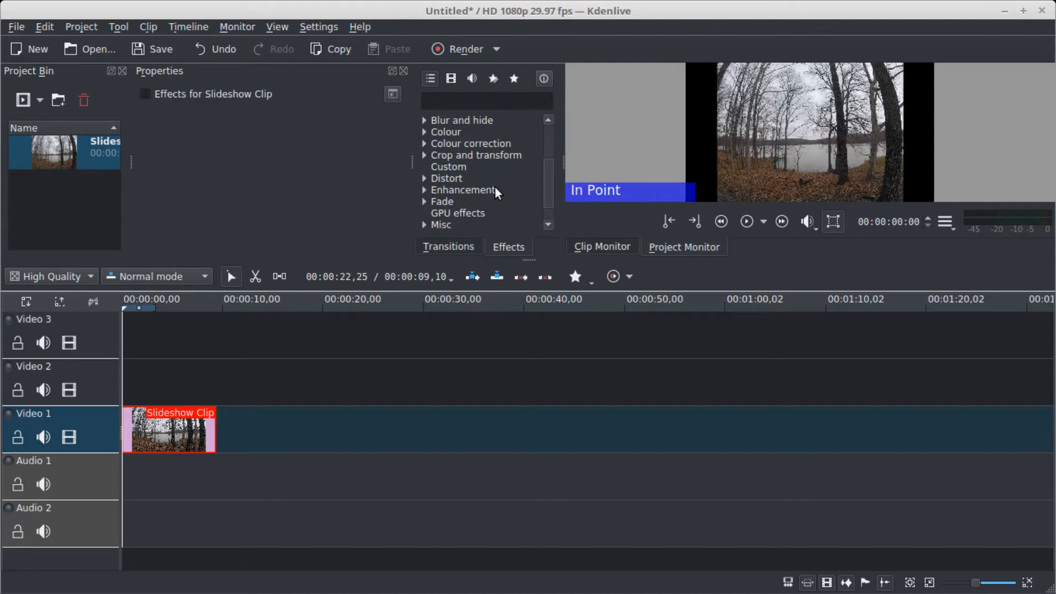
pyautogui.doubleClick(465, 156)
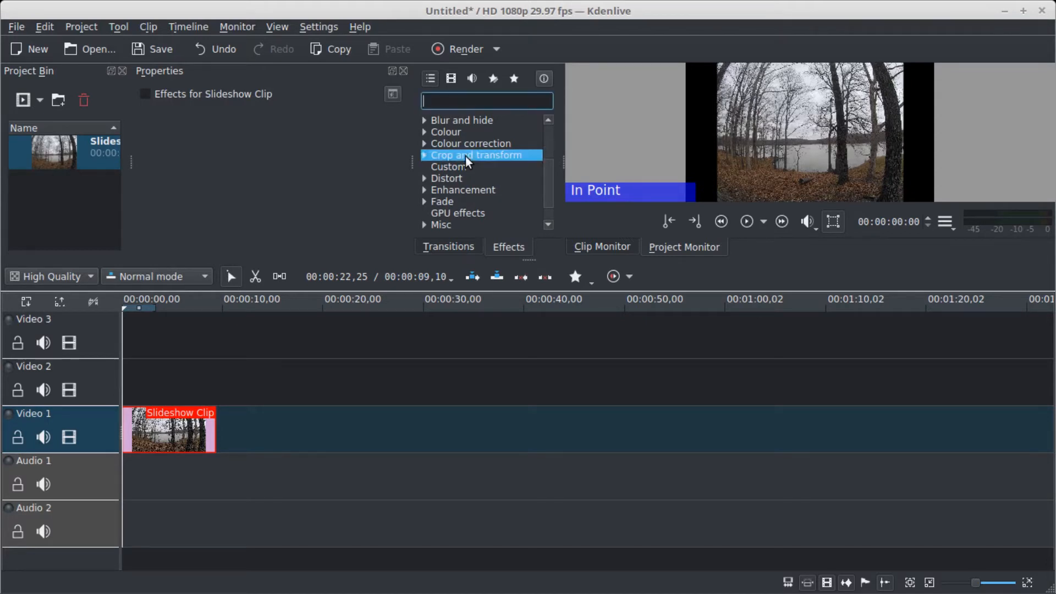
pyautogui.scroll(-1, 465, 182)
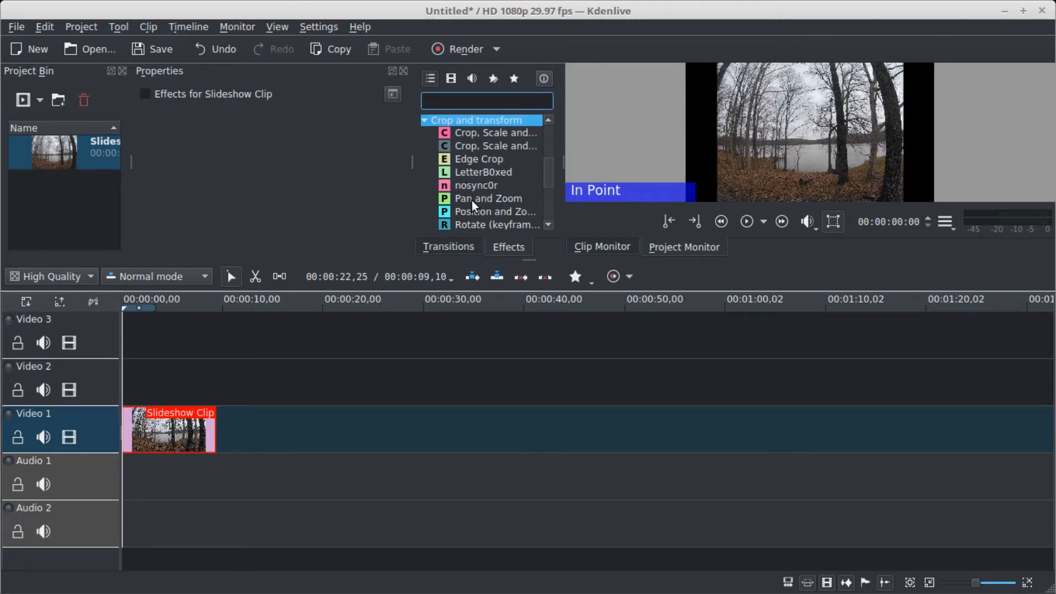
pyautogui.moveTo(471, 199); pyautogui.dragTo(148, 429)
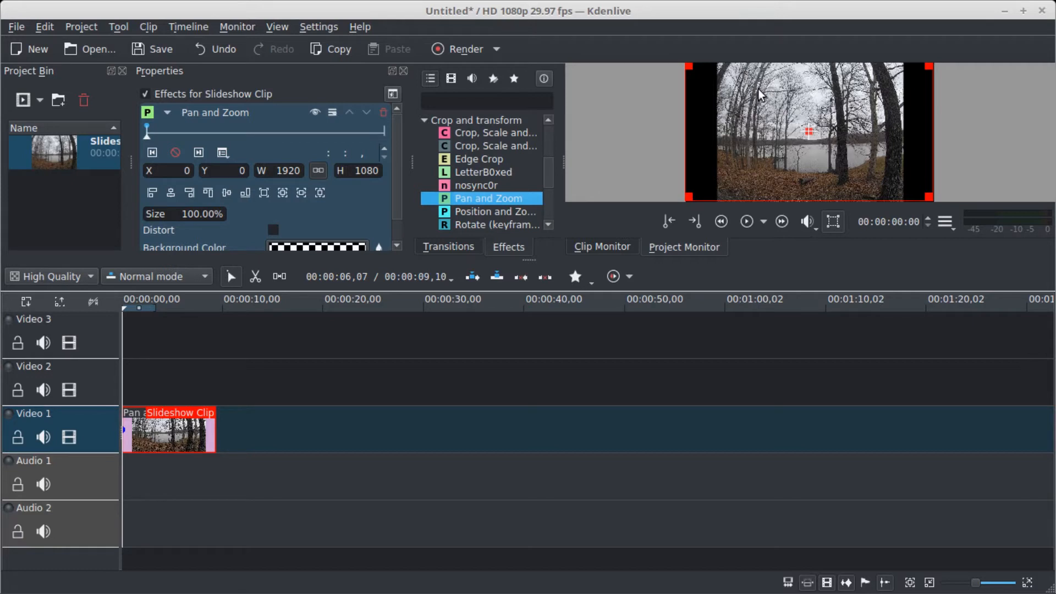
# Try the image at original size, fit it to the frame width instead and move it slightly to X 2, Y -4
pyautogui.click(265, 194)
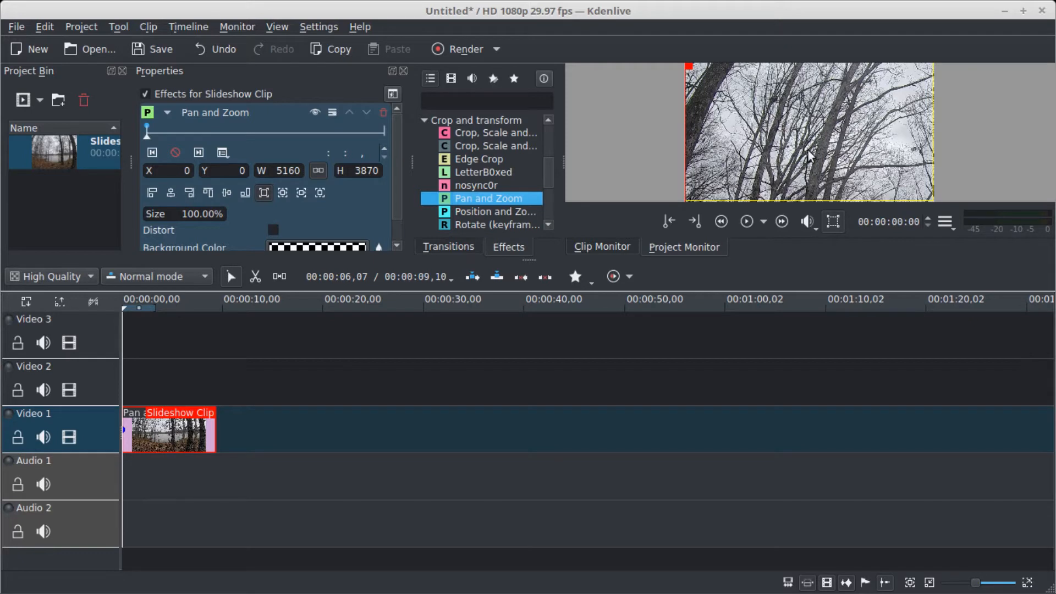
pyautogui.click(265, 196)
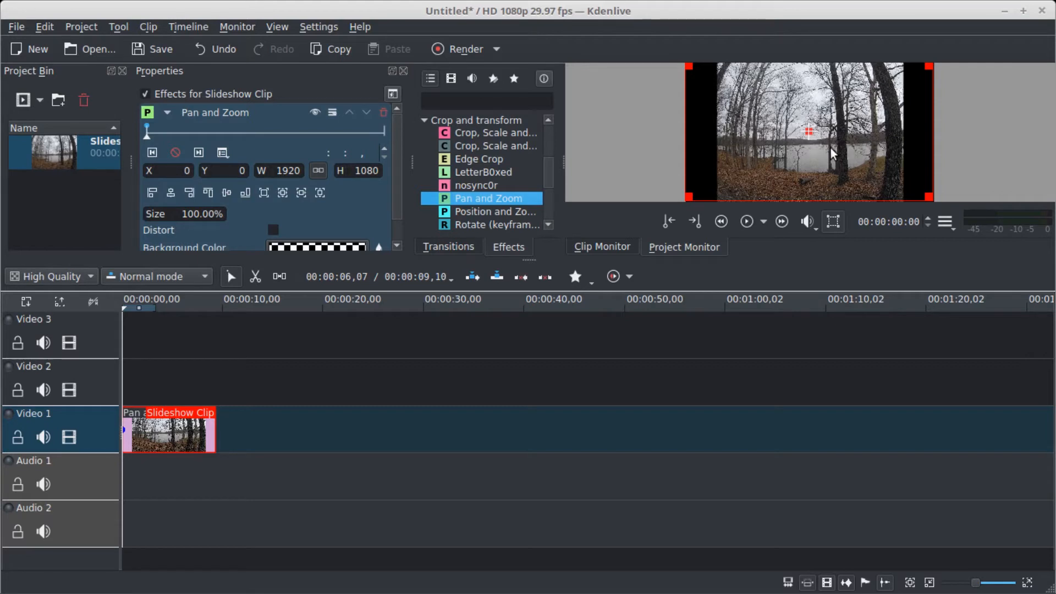
pyautogui.click(299, 196)
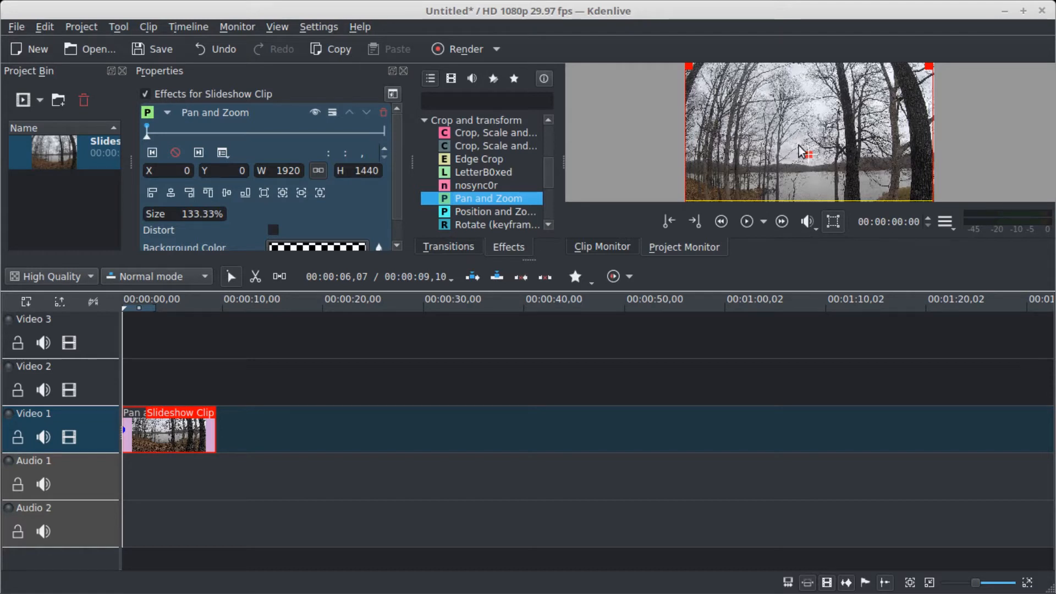
pyautogui.moveTo(808, 154)
pyautogui.mouseDown()
pyautogui.moveTo(808, 104)
pyautogui.moveTo(808, 165)
pyautogui.moveTo(807, 103)
pyautogui.moveTo(795, 114)
pyautogui.moveTo(809, 153)
pyautogui.mouseUp()
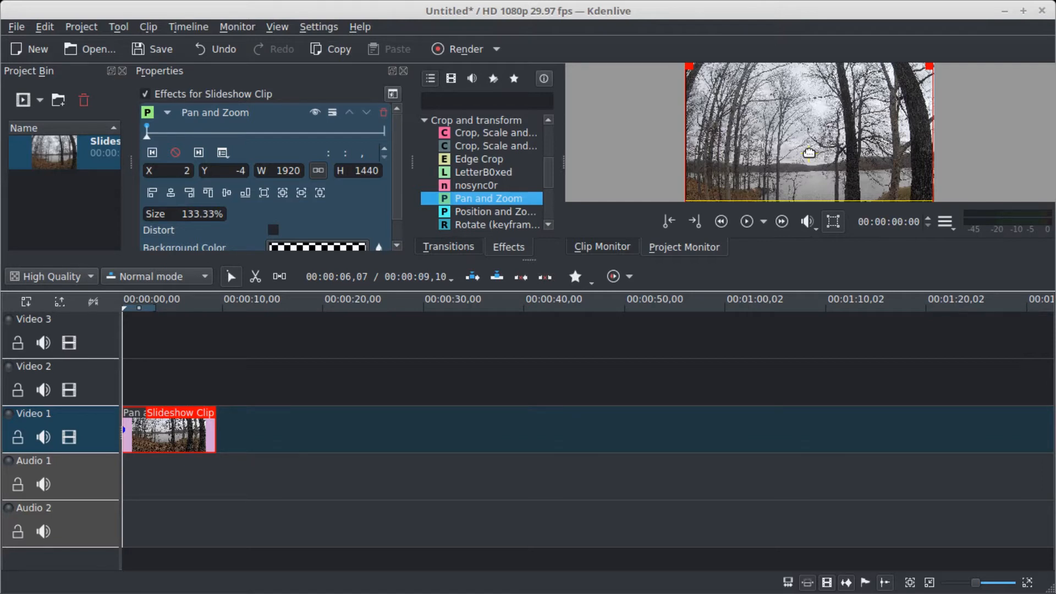
# Compare the image at its original size, at project frame size and fitted to the frame width
pyautogui.click(268, 196)
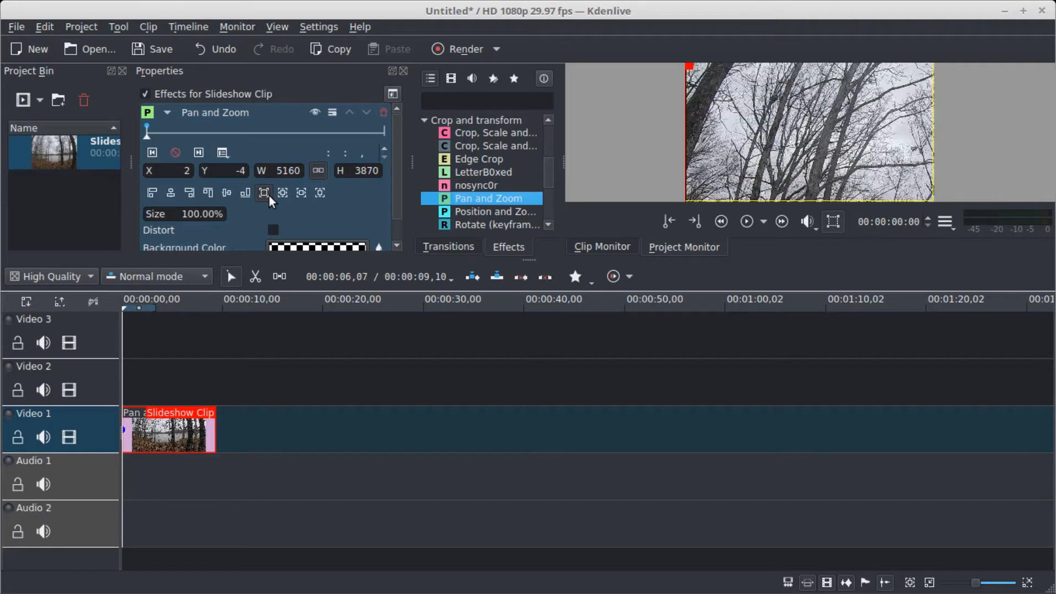
pyautogui.click(269, 196)
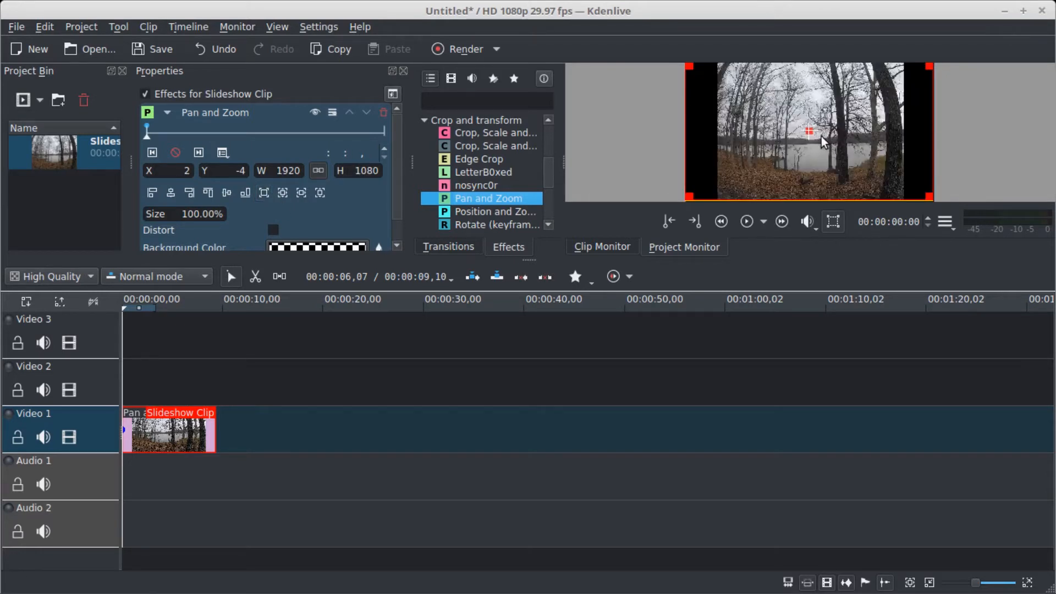
pyautogui.click(300, 193)
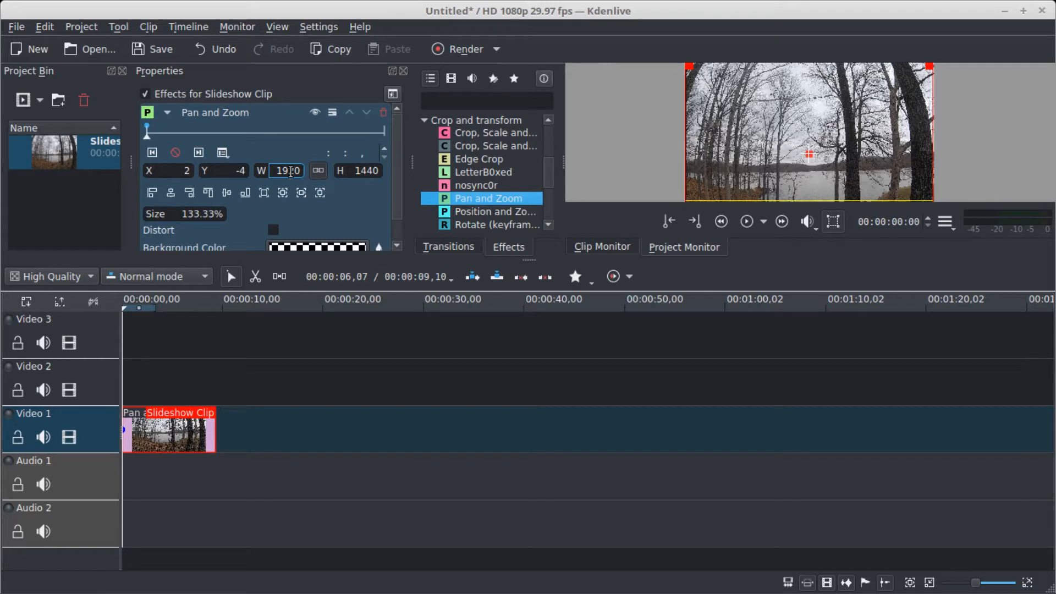
pyautogui.click(261, 192)
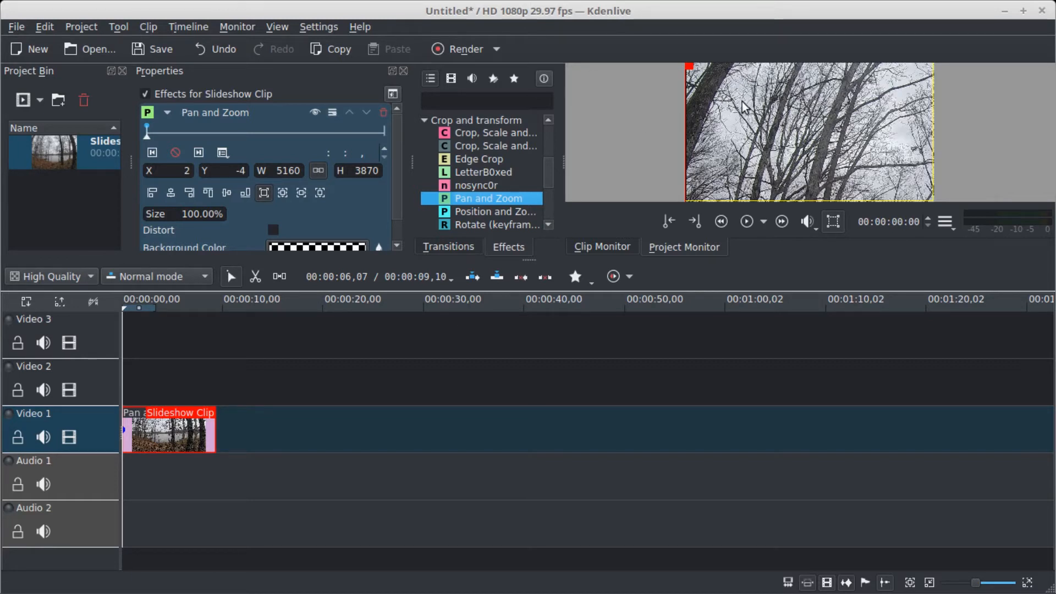
pyautogui.click(264, 190)
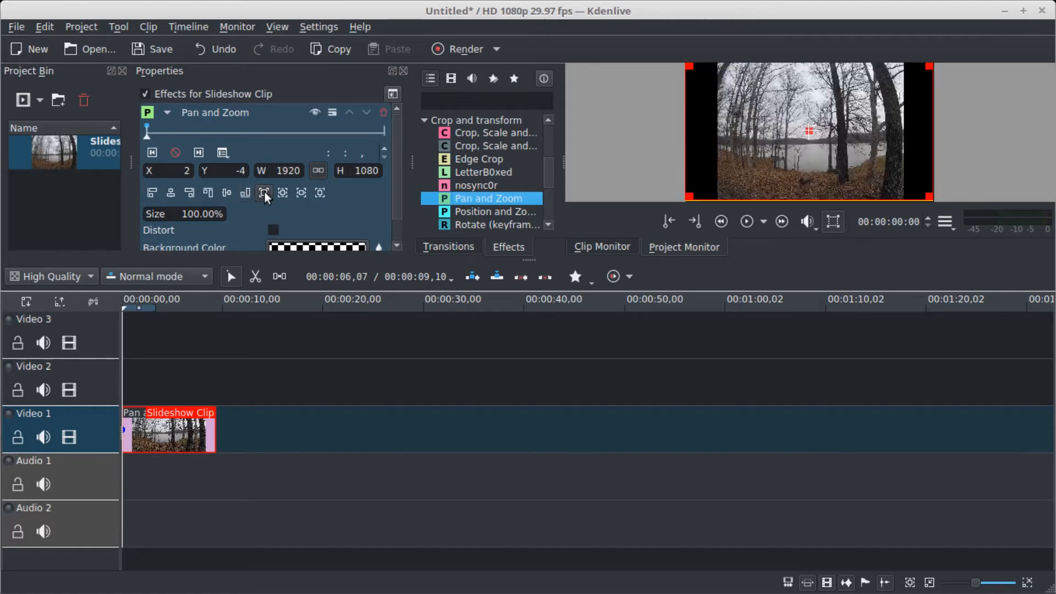
pyautogui.click(301, 193)
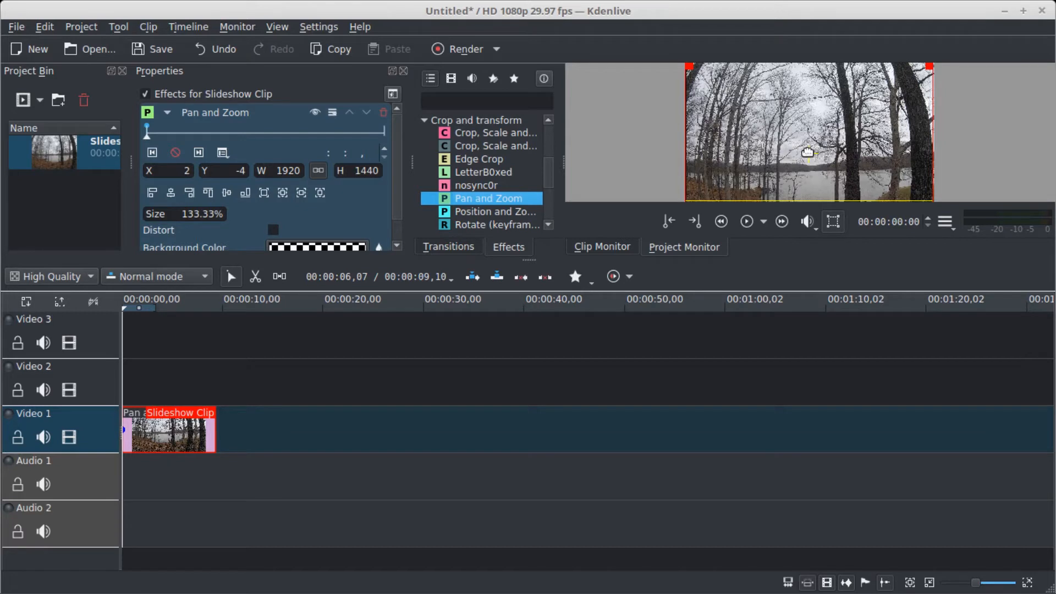
# Set the Pan and Zoom size at the start of the slideshow clip to 200%
pyautogui.click(198, 214)
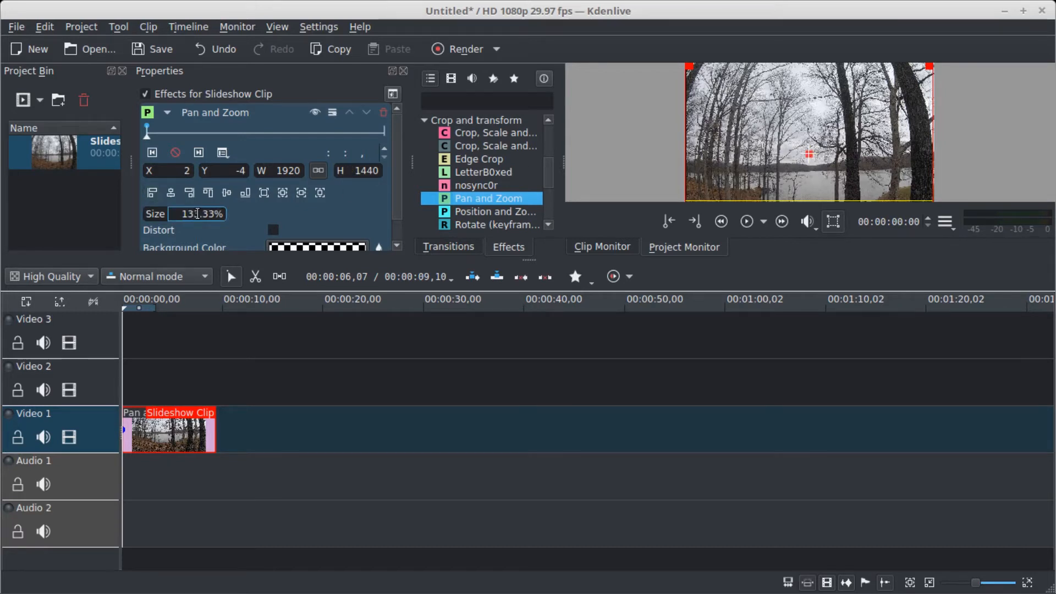
pyautogui.doubleClick(195, 216)
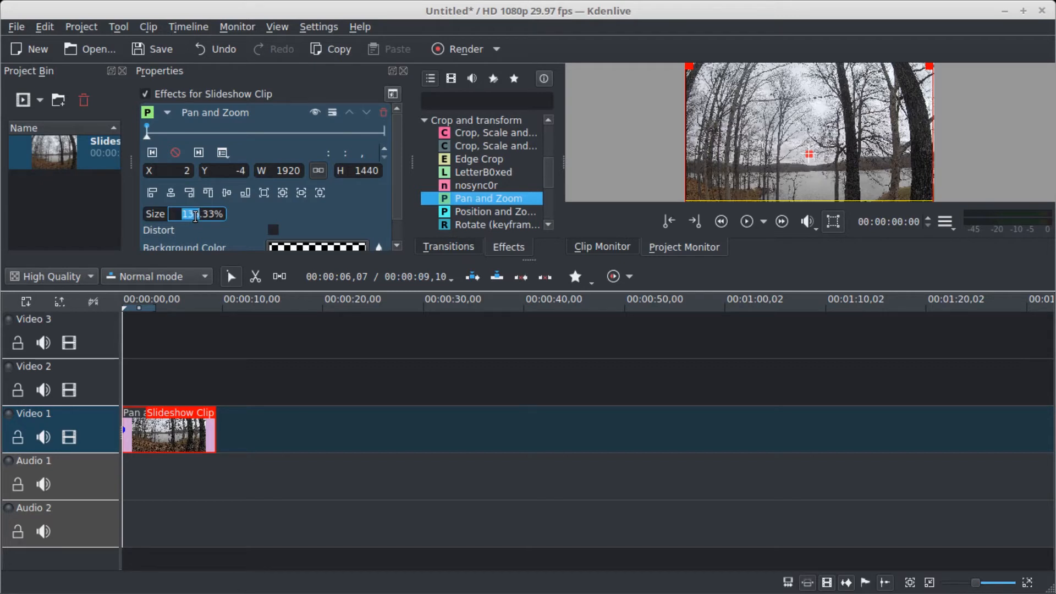
pyautogui.press('BackSpace')
pyautogui.press('Delete')
pyautogui.press('Delete')
pyautogui.press('Delete')
pyautogui.write('200')
pyautogui.press('Return')
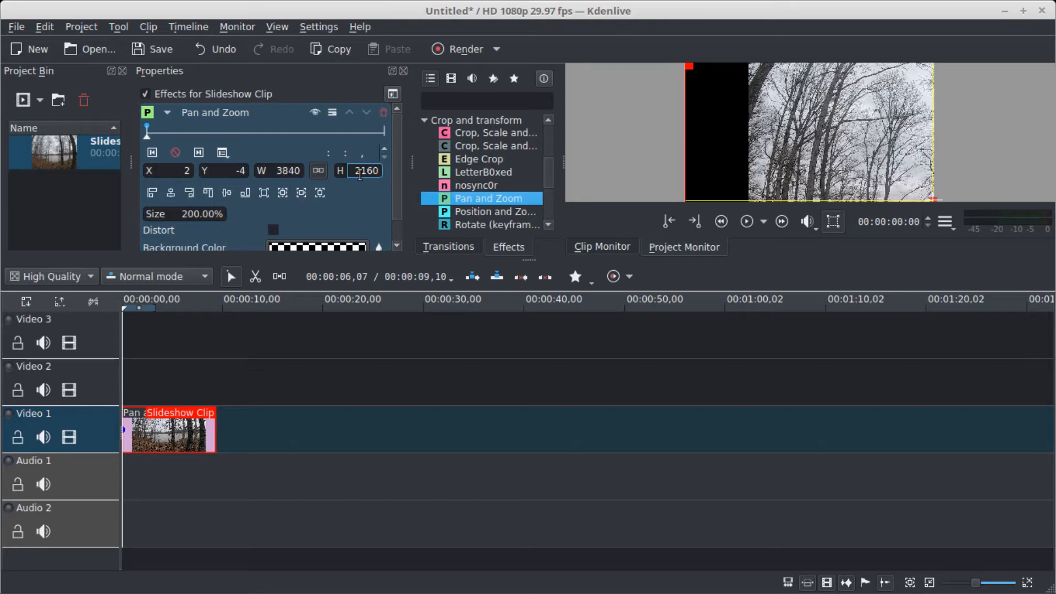
# Shift the enlarged image sideways in the frame to about X -478, Y -4
pyautogui.click(317, 172)
pyautogui.click(206, 195)
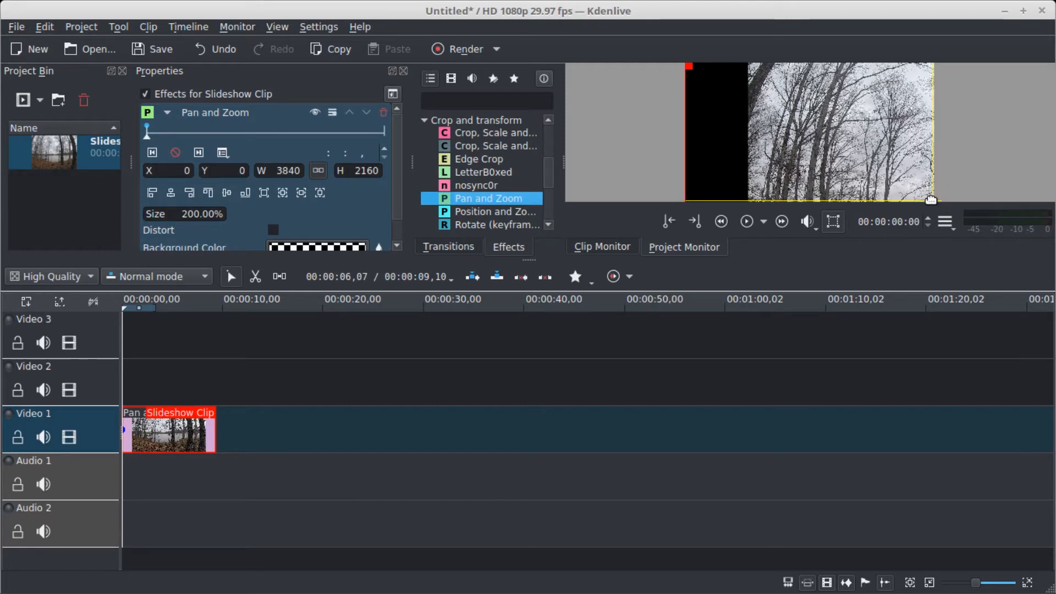
pyautogui.moveTo(930, 199); pyautogui.dragTo(870, 198)
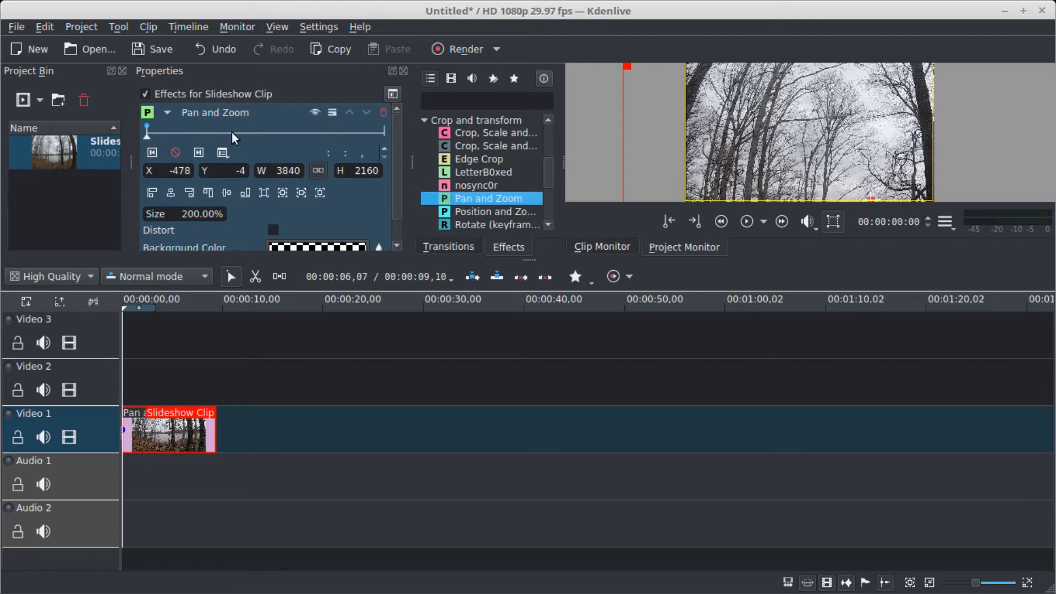
# Add a keyframe at 00:00:04,16 with the image fitted to the frame width, centered horizontally and aligned to the frame's top edge
pyautogui.click(263, 133)
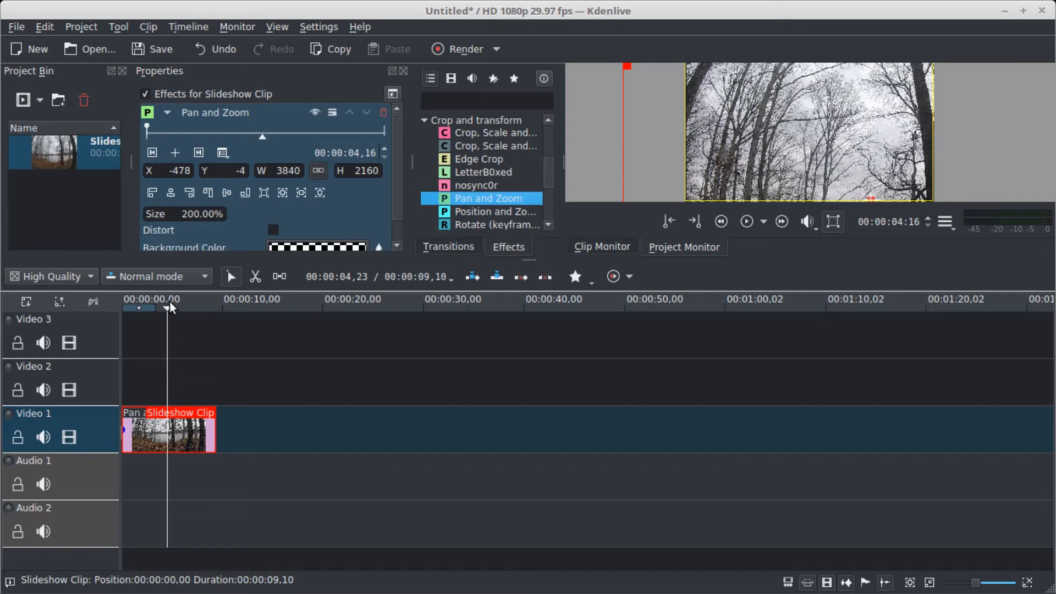
pyautogui.click(175, 152)
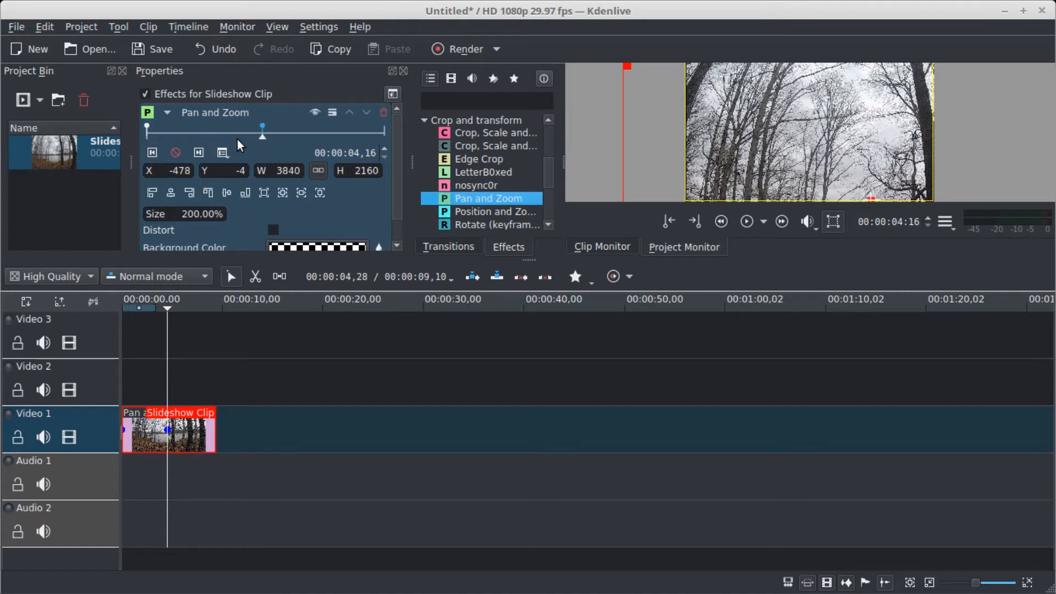
pyautogui.click(265, 193)
pyautogui.click(266, 194)
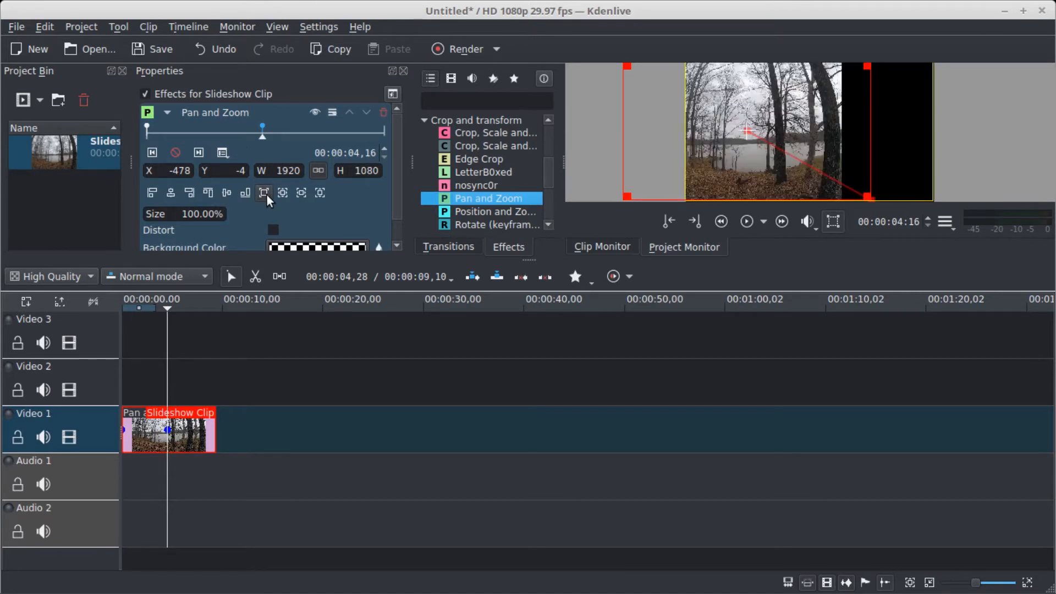
pyautogui.click(170, 193)
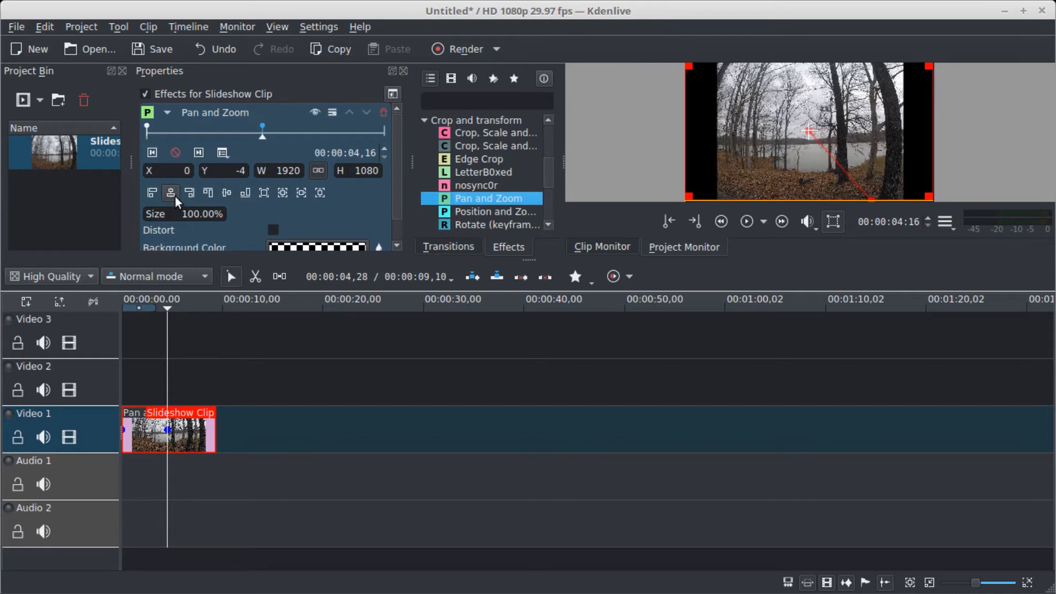
pyautogui.click(300, 198)
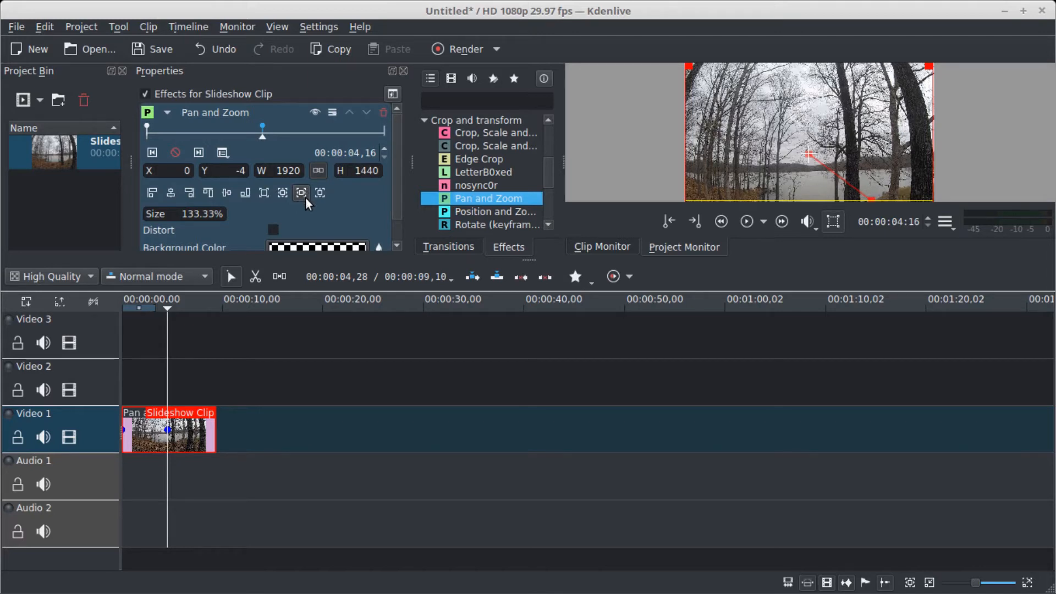
pyautogui.click(208, 192)
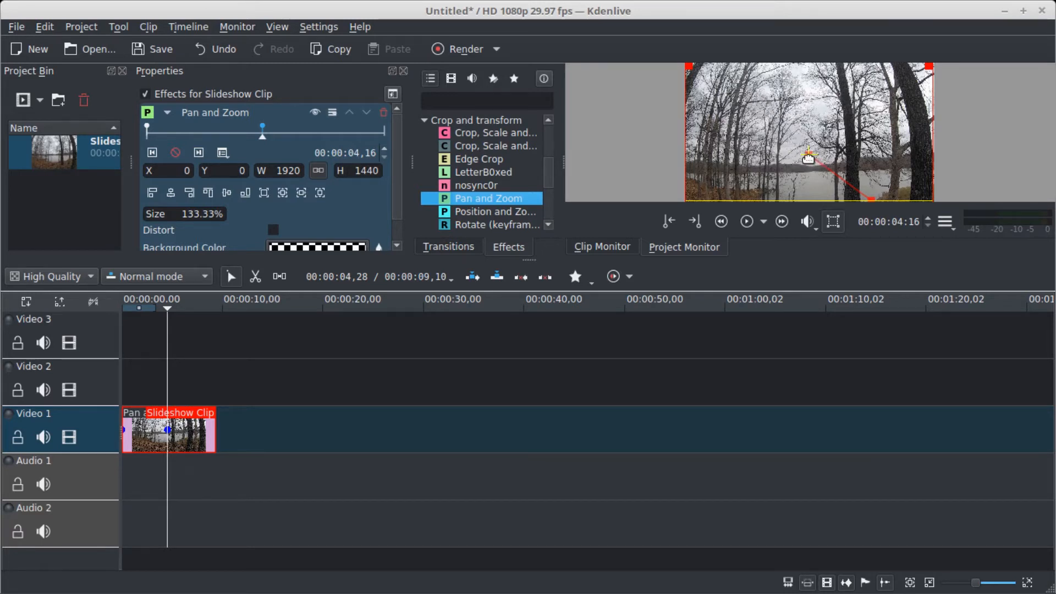
# Add a keyframe at the clip's end, 00:00:09,09, with the image fitted to width and aligned to the frame's bottom edge
pyautogui.click(384, 133)
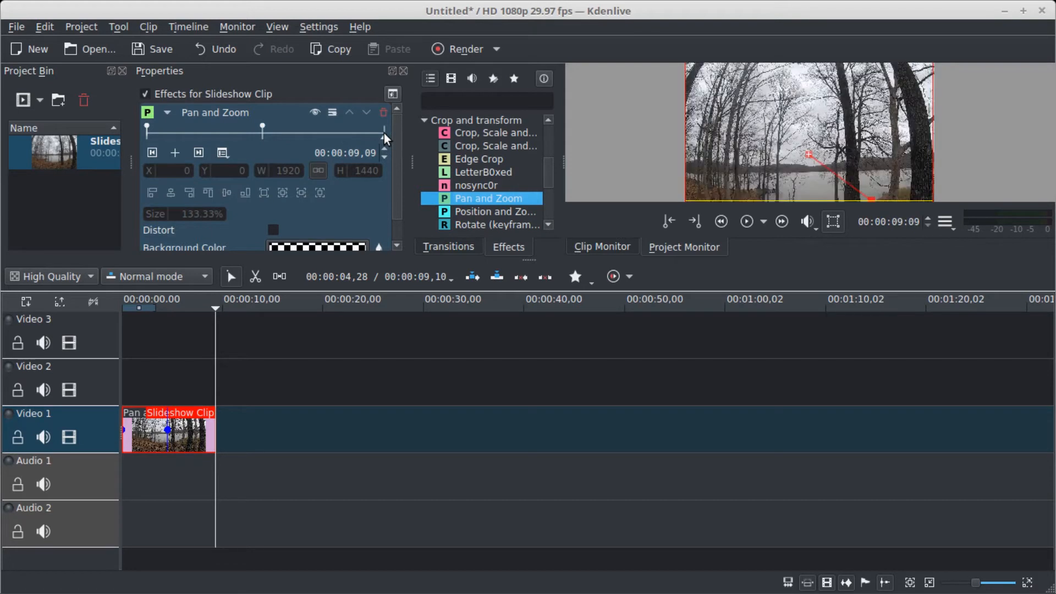
pyautogui.click(172, 154)
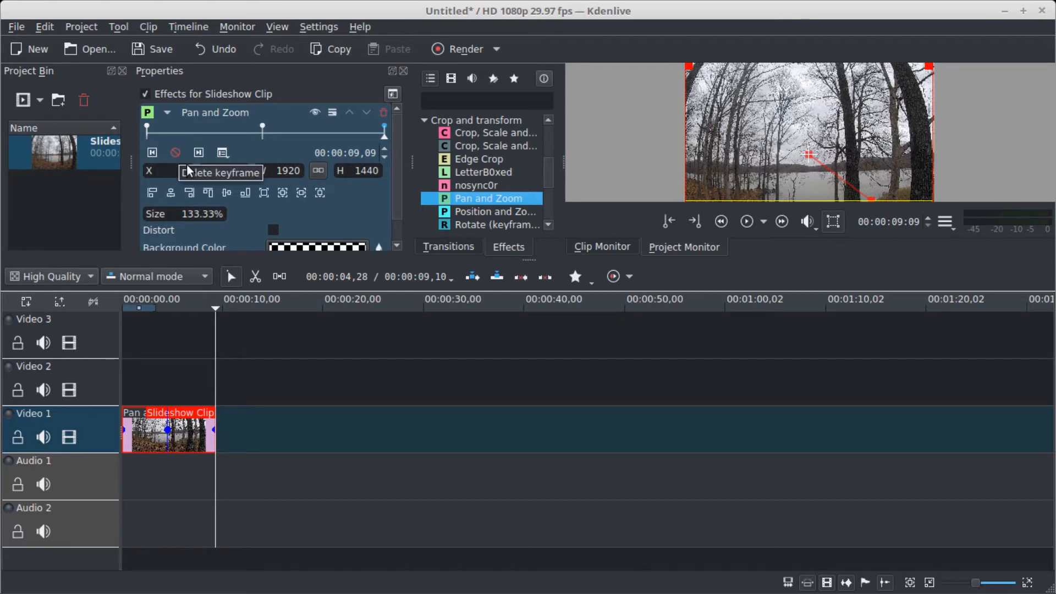
pyautogui.click(302, 192)
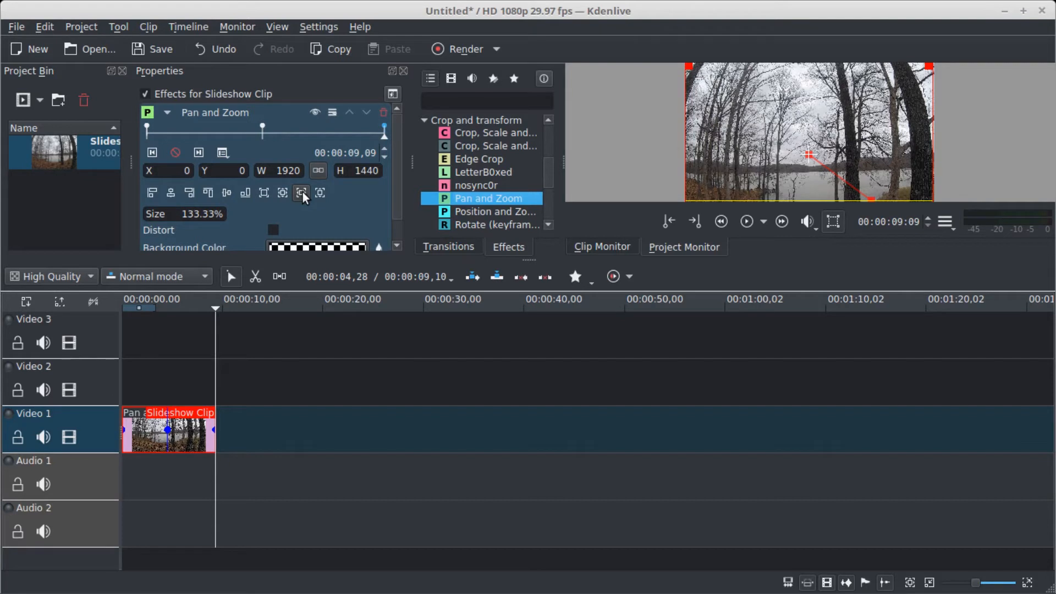
pyautogui.click(246, 193)
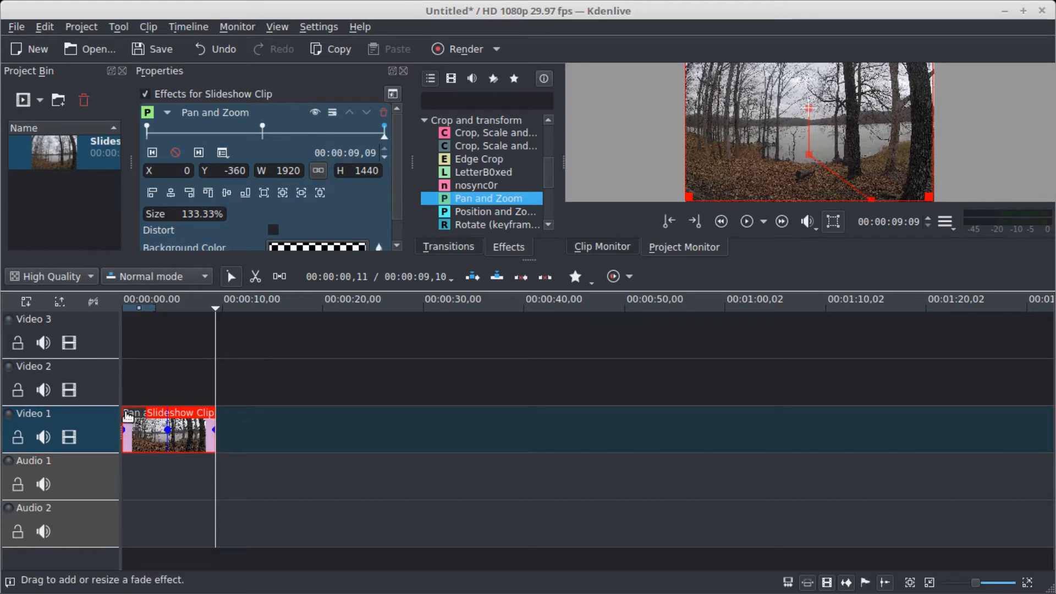
# Add fades to the start and end of the slideshow clip and set the Fade from Black duration to 00:00:01,10
pyautogui.moveTo(128, 416)
pyautogui.mouseDown()
pyautogui.moveTo(165, 445)
pyautogui.moveTo(136, 424)
pyautogui.mouseUp()
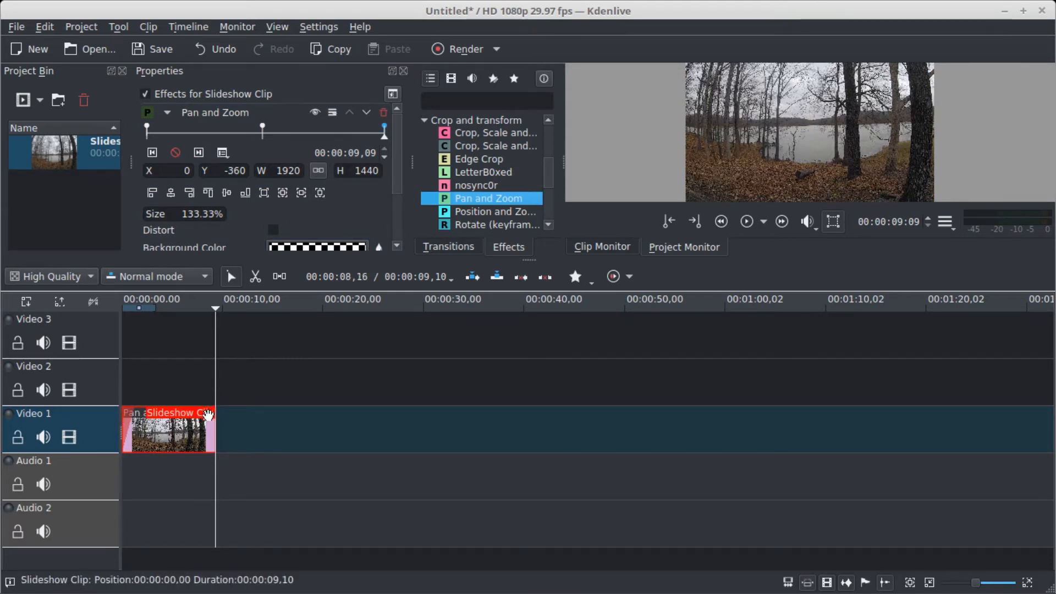
pyautogui.moveTo(211, 413); pyautogui.dragTo(202, 414)
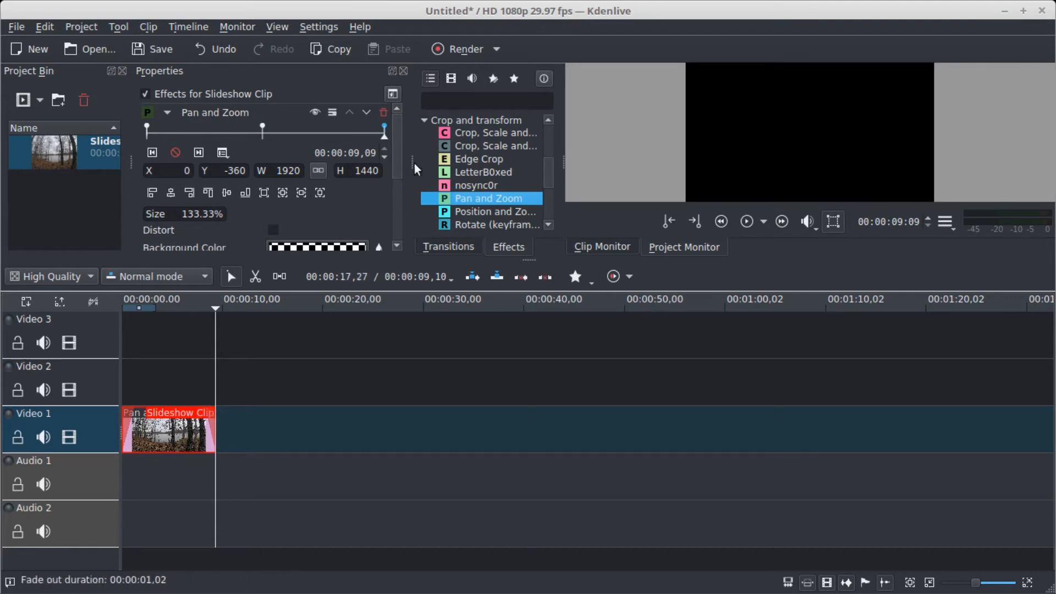
pyautogui.moveTo(400, 163); pyautogui.dragTo(398, 228)
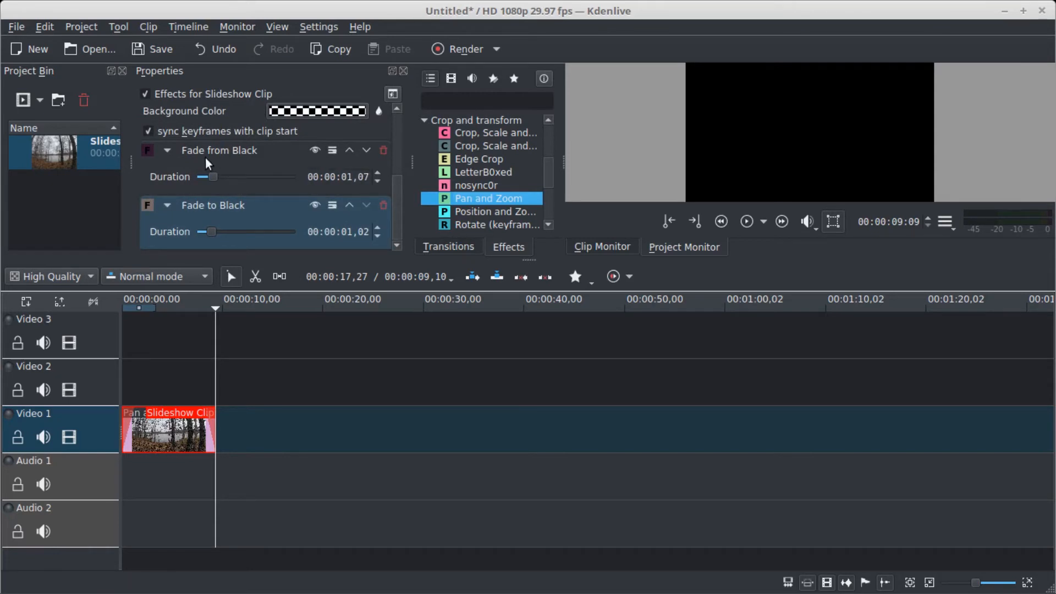
pyautogui.click(376, 172)
pyautogui.click(376, 173)
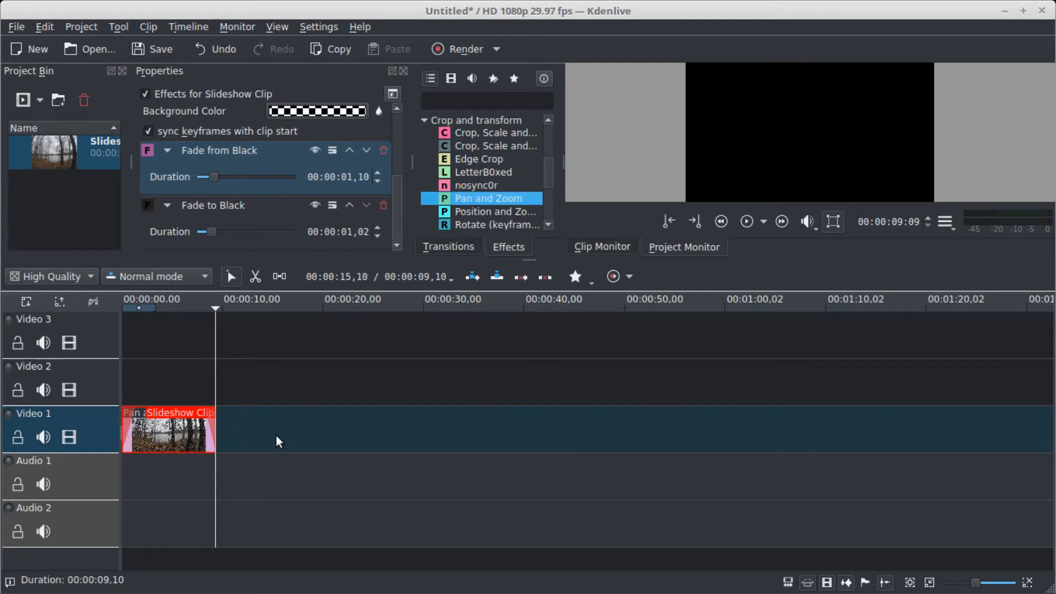
# Set the Fade to Black duration to 00:00:00,20
pyautogui.click(377, 236)
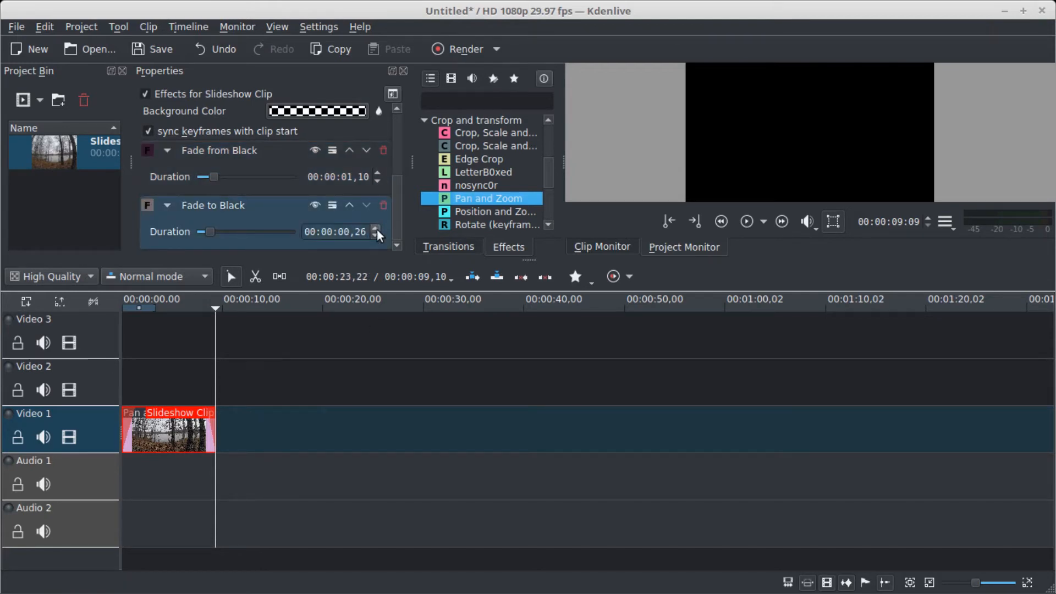
pyautogui.click(377, 230)
pyautogui.click(377, 230)
pyautogui.click(377, 229)
pyautogui.click(377, 235)
pyautogui.click(377, 234)
pyautogui.click(377, 235)
pyautogui.click(377, 234)
pyautogui.click(377, 234)
pyautogui.click(377, 235)
pyautogui.click(377, 235)
pyautogui.click(377, 235)
pyautogui.click(378, 235)
pyautogui.click(377, 234)
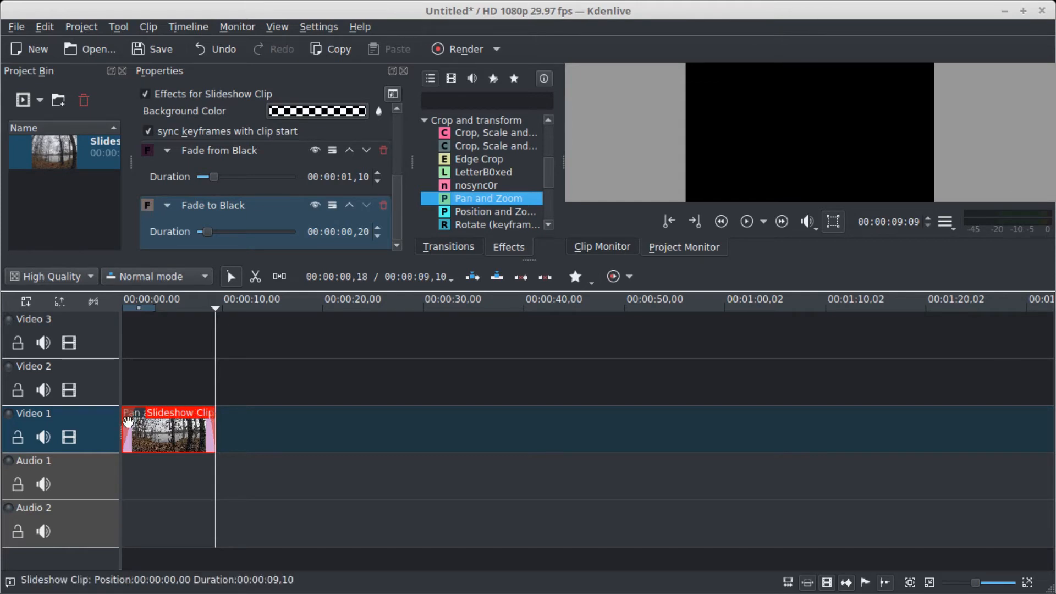
# Start a second slideshow clip using the JPG images in the Desktop/Timelapse2 folder
pyautogui.click(40, 100)
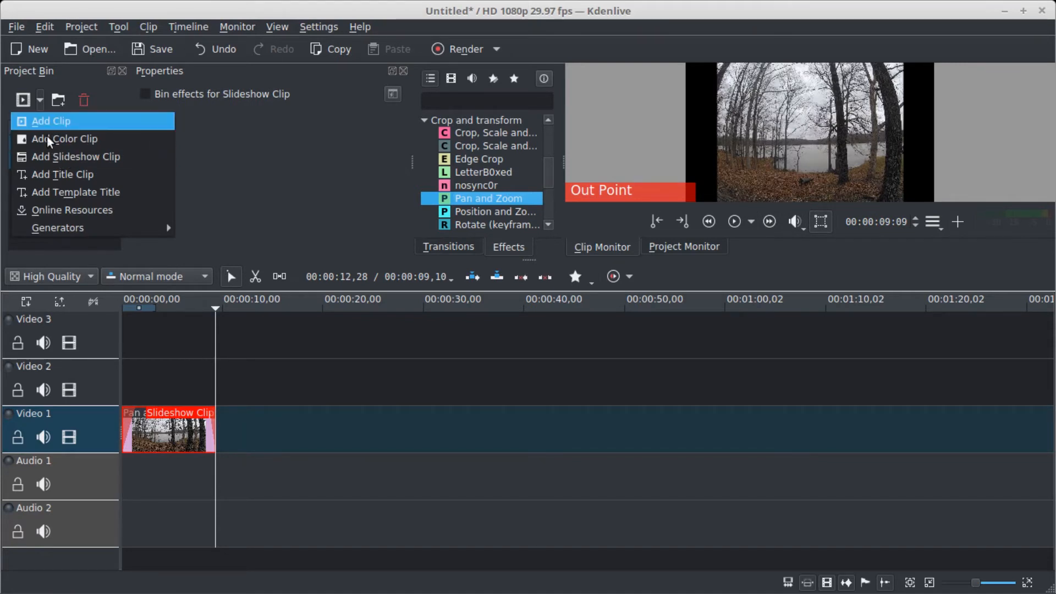
pyautogui.click(65, 160)
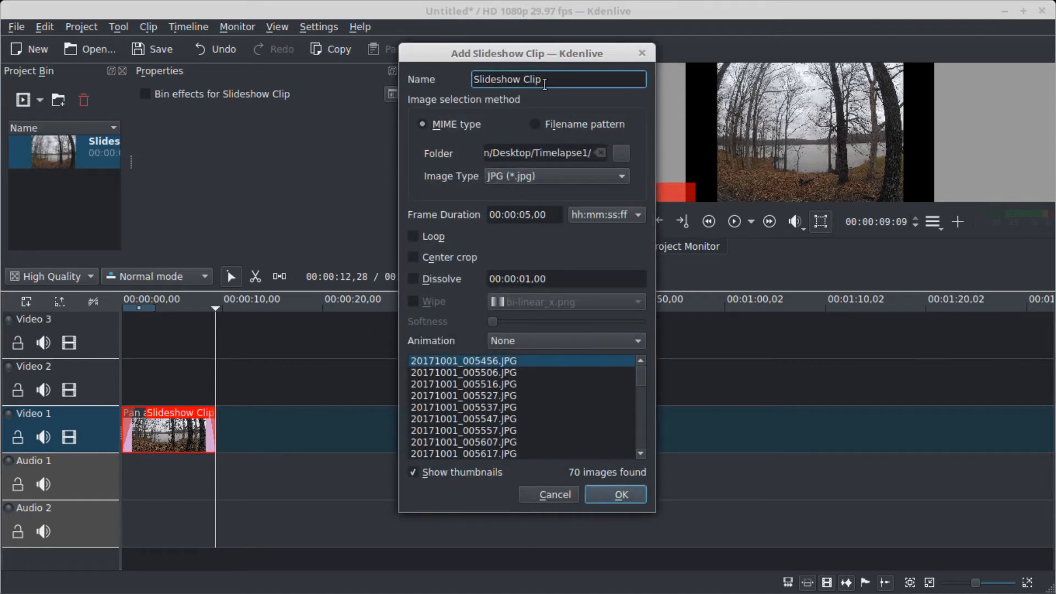
pyautogui.click(618, 154)
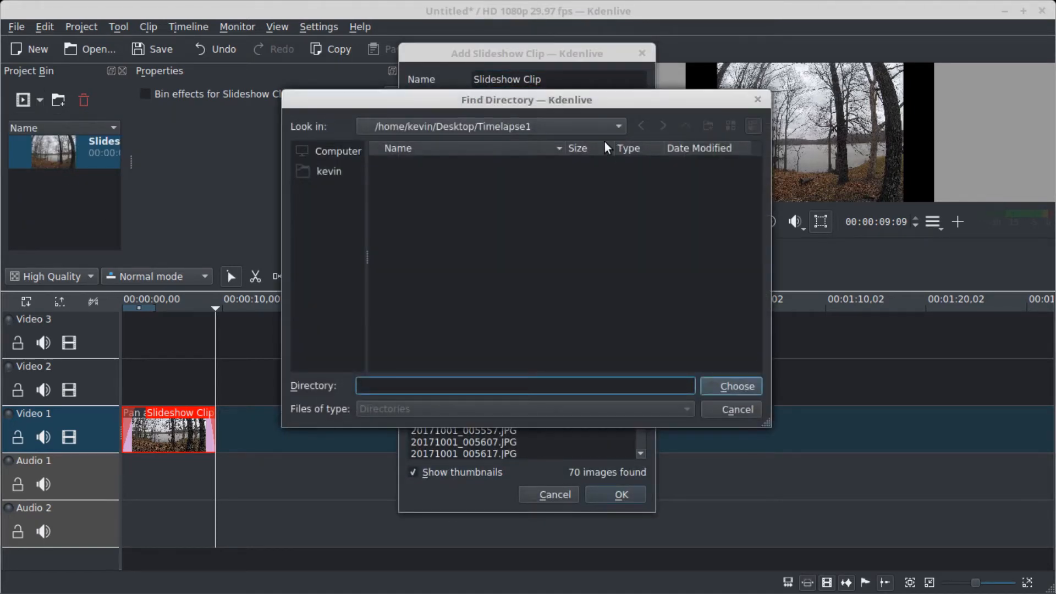
pyautogui.click(621, 126)
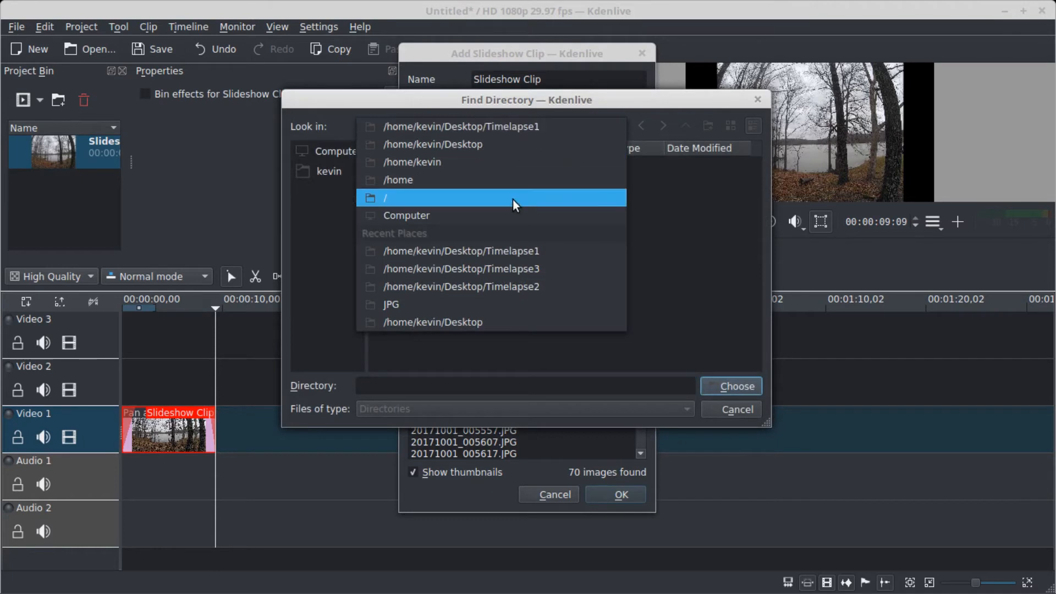
pyautogui.click(500, 286)
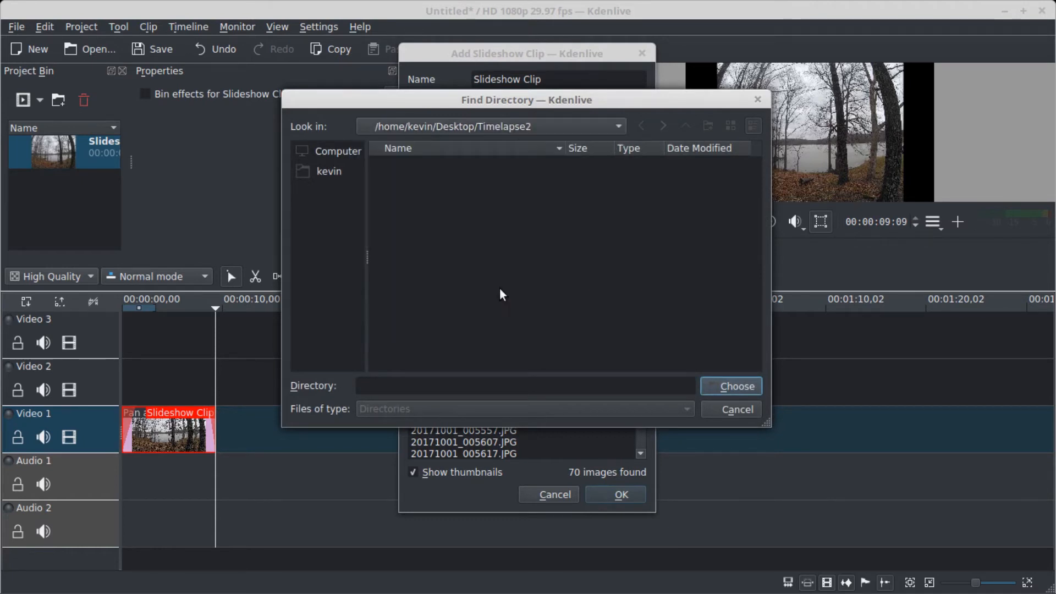
pyautogui.click(731, 385)
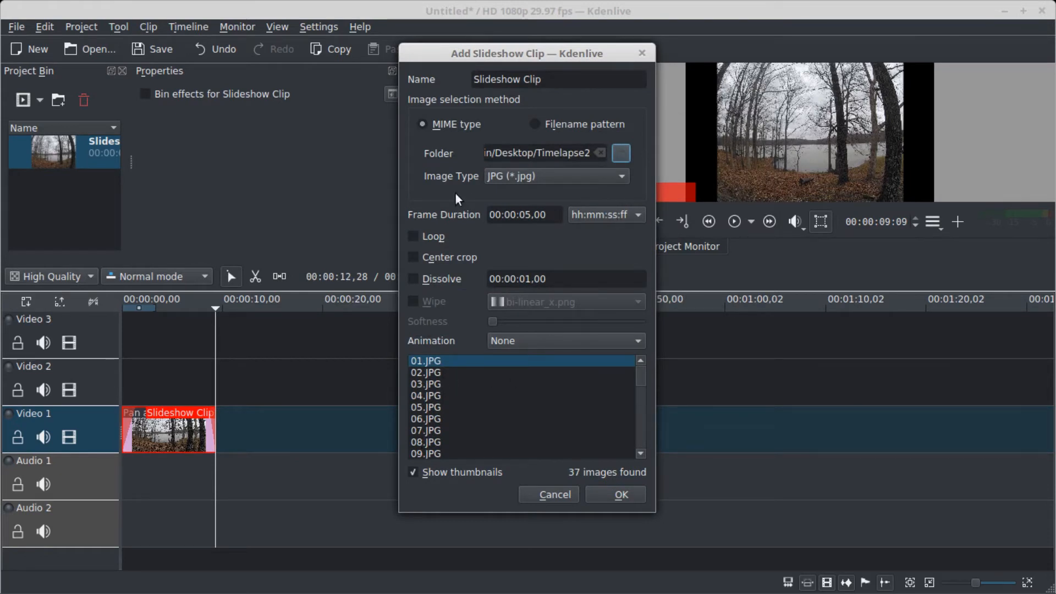
# Set the new slideshow's frame duration to 4 frames and add the clip to the project
pyautogui.click(596, 216)
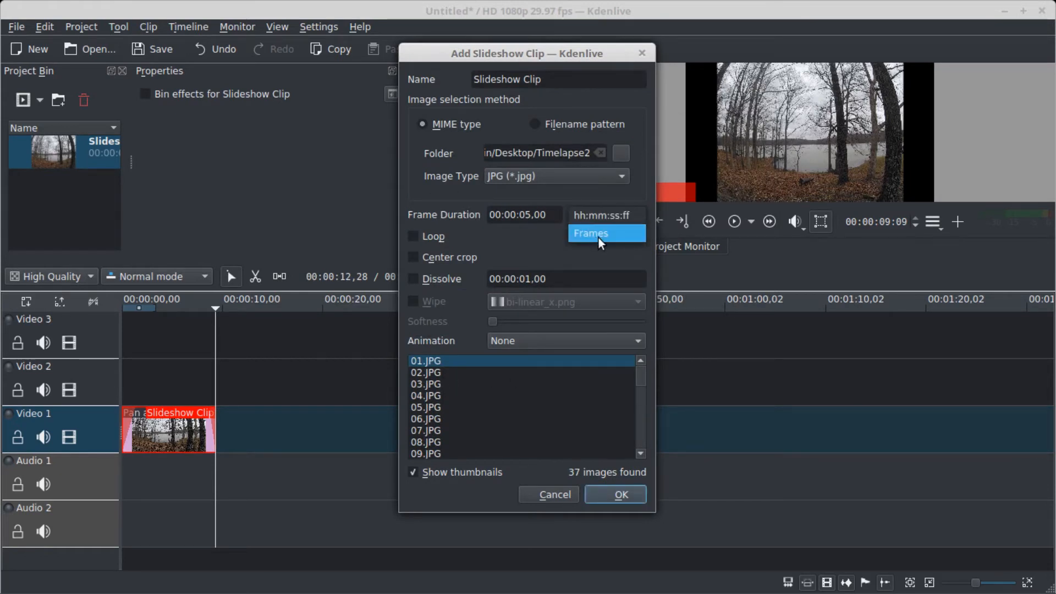
pyautogui.click(598, 233)
pyautogui.doubleClick(510, 218)
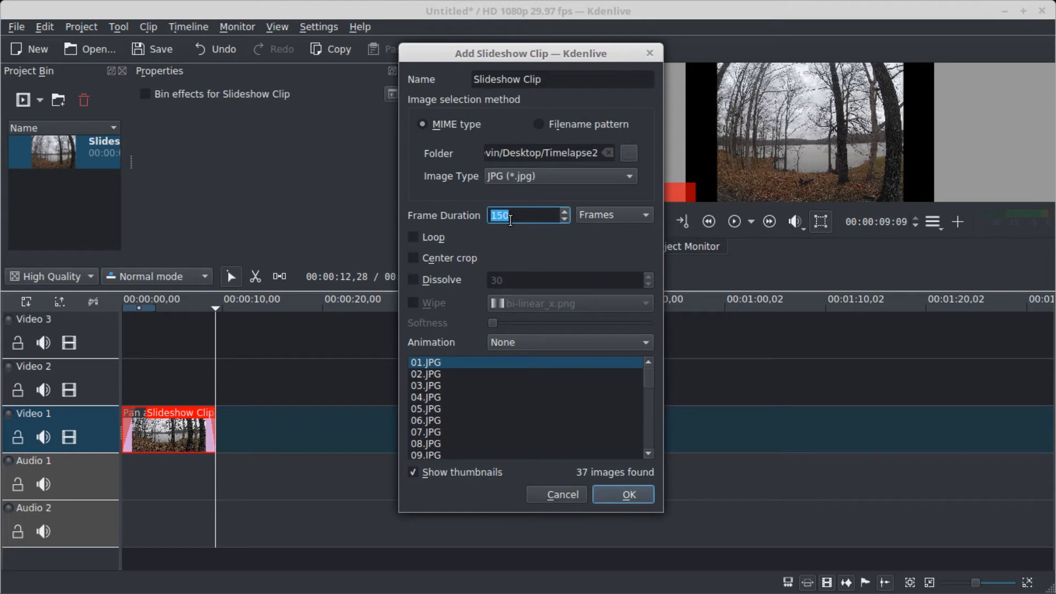
pyautogui.write('4')
pyautogui.click(627, 493)
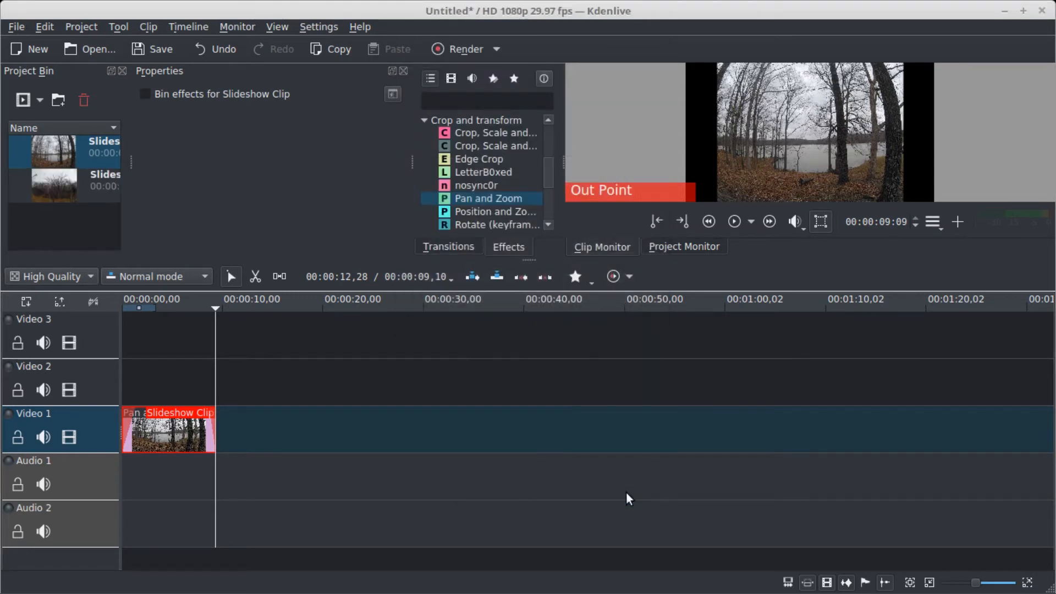
# Place the second slideshow clip directly after the first on Video 1 and apply Pan and Zoom to it
pyautogui.click(52, 183)
pyautogui.moveTo(53, 183); pyautogui.dragTo(219, 424)
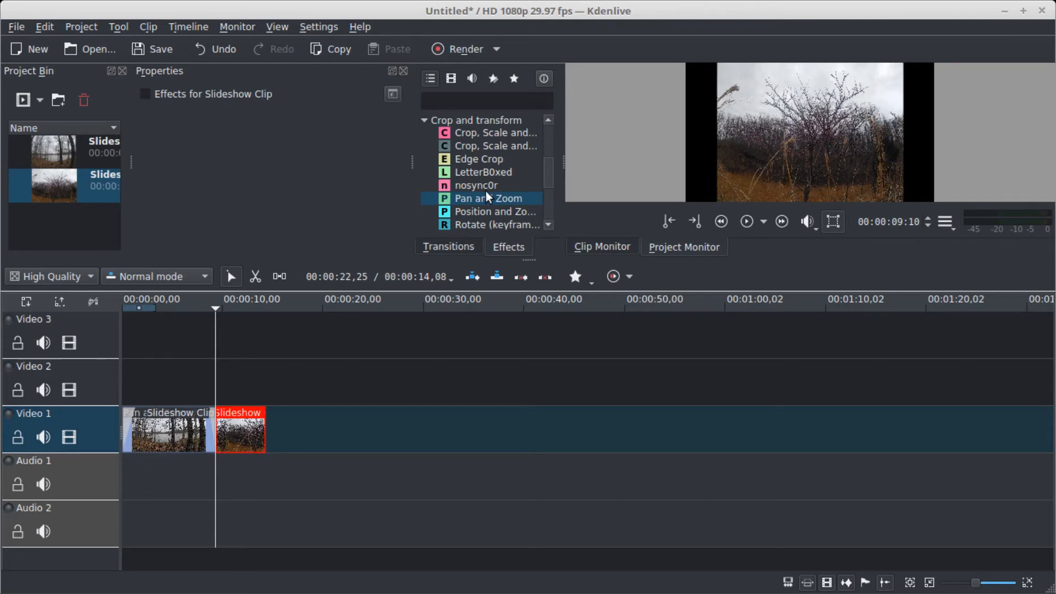
pyautogui.moveTo(467, 199); pyautogui.dragTo(242, 428)
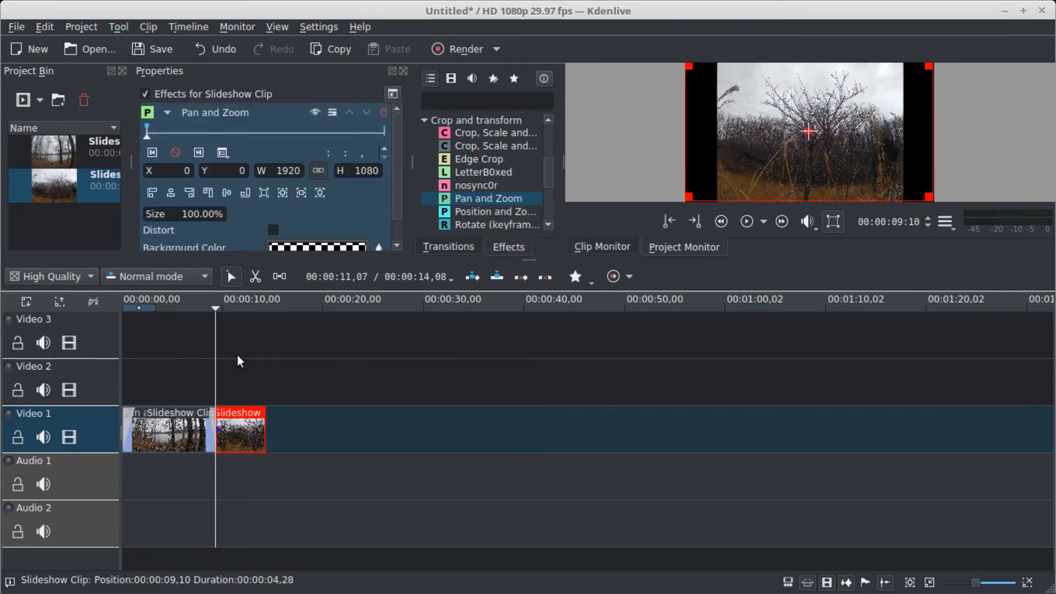
# Fit the second clip's image to the frame width, align it to the frame's bottom edge and add a keyframe at the clip's end
pyautogui.click(301, 196)
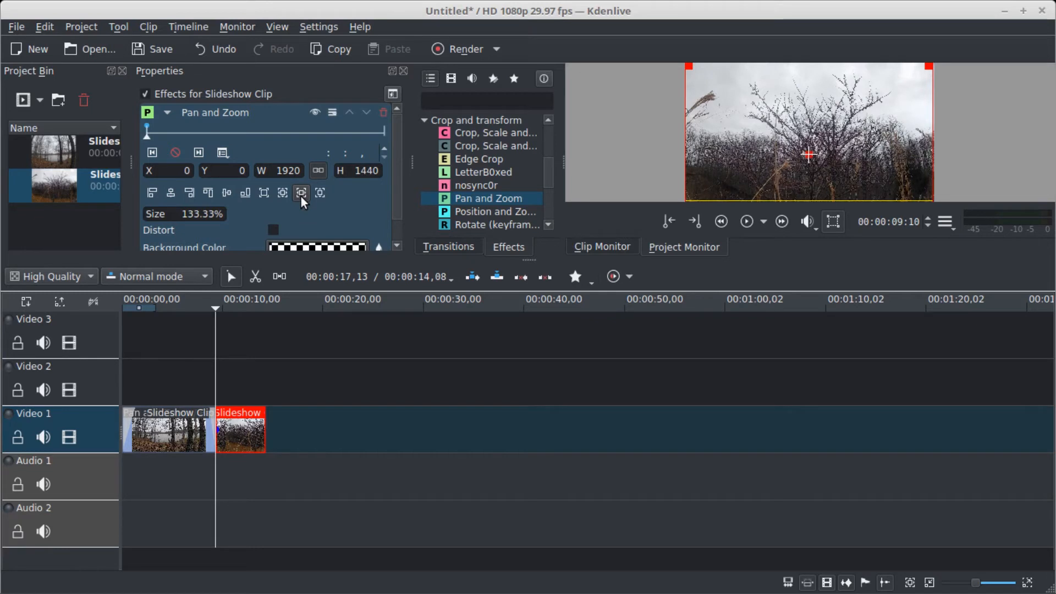
pyautogui.click(245, 193)
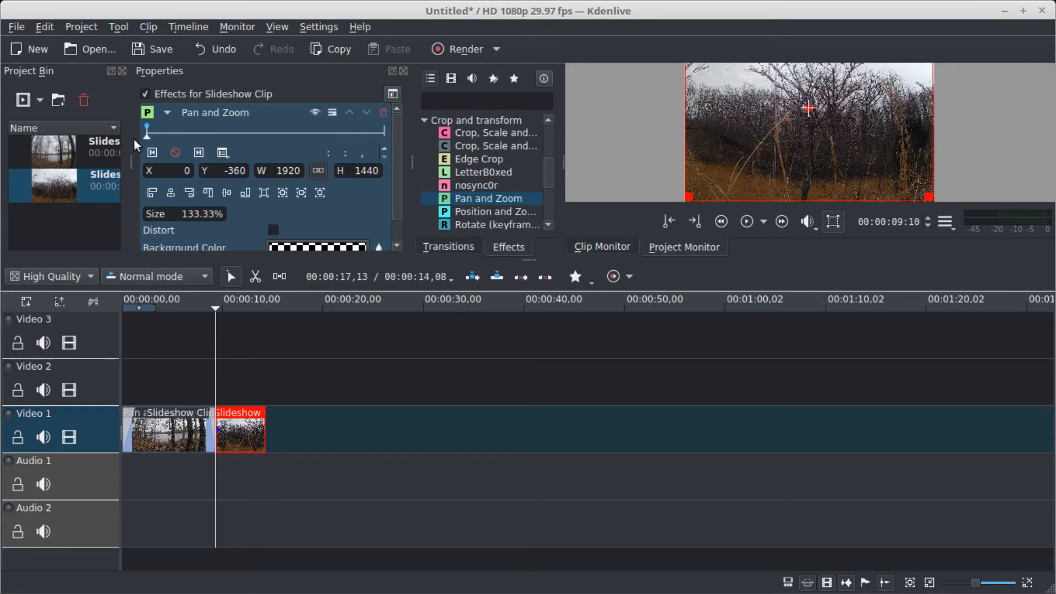
pyautogui.moveTo(148, 138); pyautogui.dragTo(387, 139)
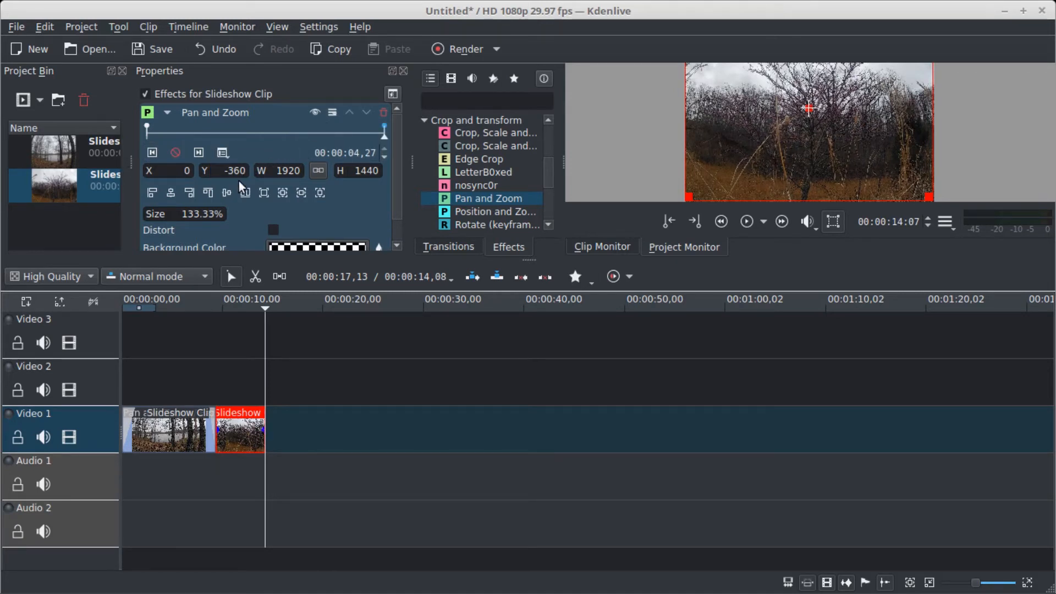
# Align the second clip's image to the frame's top edge at the end keyframe and add fades at the clip's start and end
pyautogui.click(208, 192)
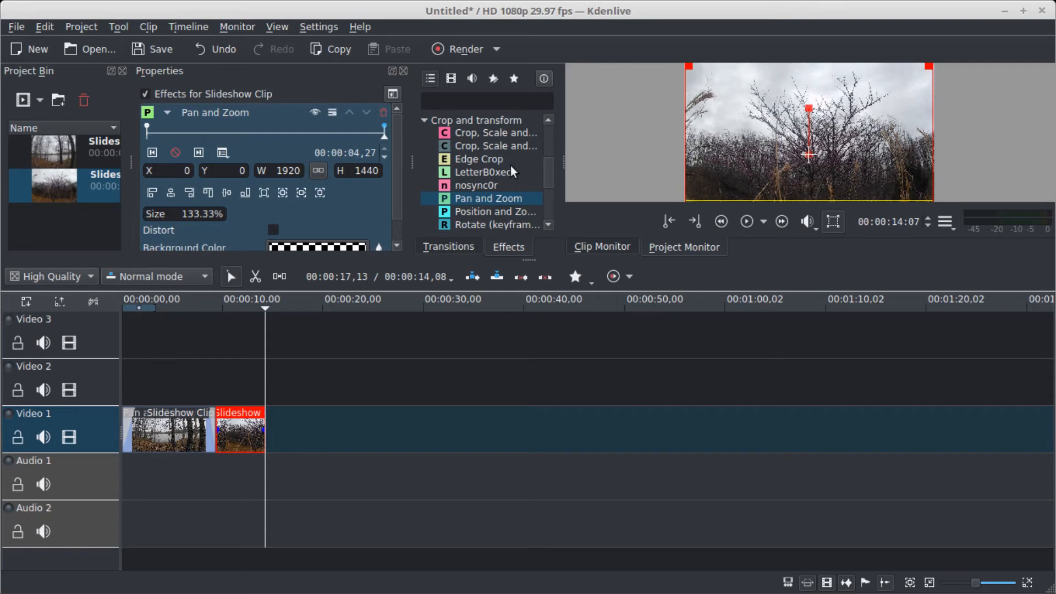
pyautogui.click(230, 420)
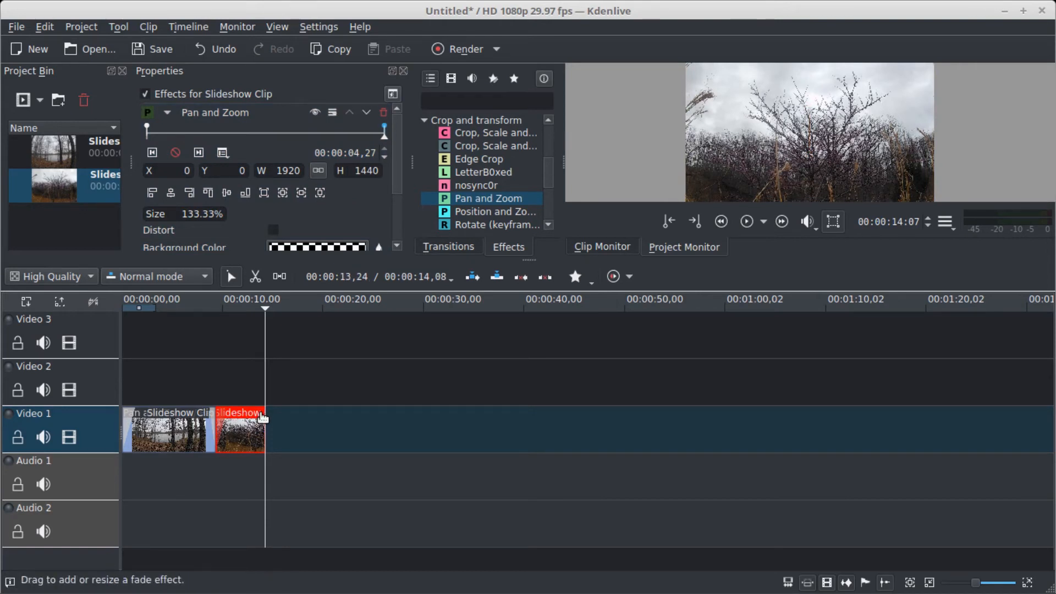
pyautogui.moveTo(262, 414); pyautogui.dragTo(253, 415)
# Set both the Fade from Black and Fade to Black durations of the second clip to 00:00:00,20
pyautogui.moveTo(398, 172); pyautogui.dragTo(399, 234)
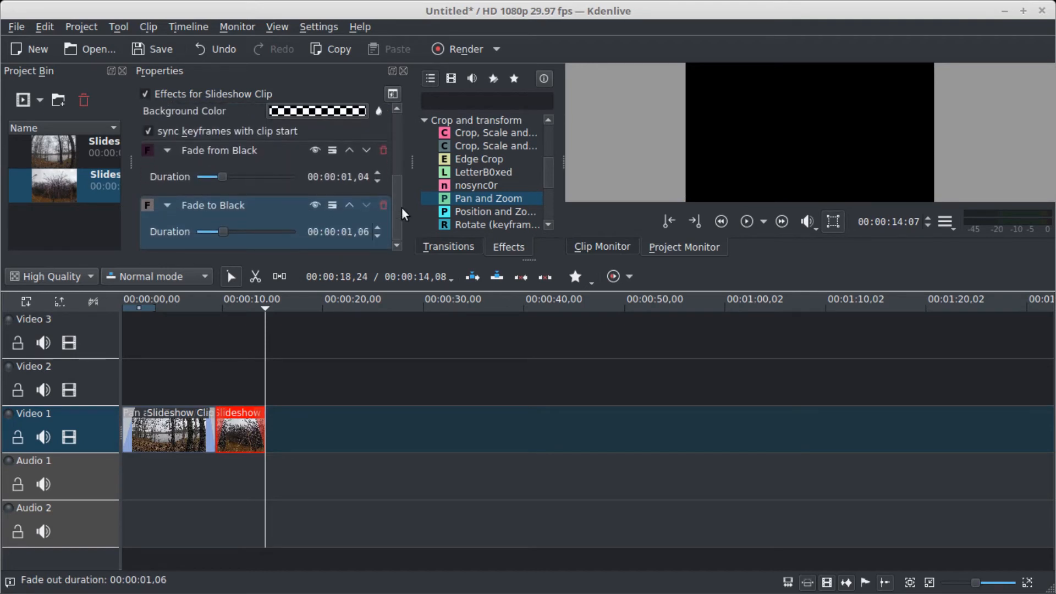
pyautogui.doubleClick(377, 182)
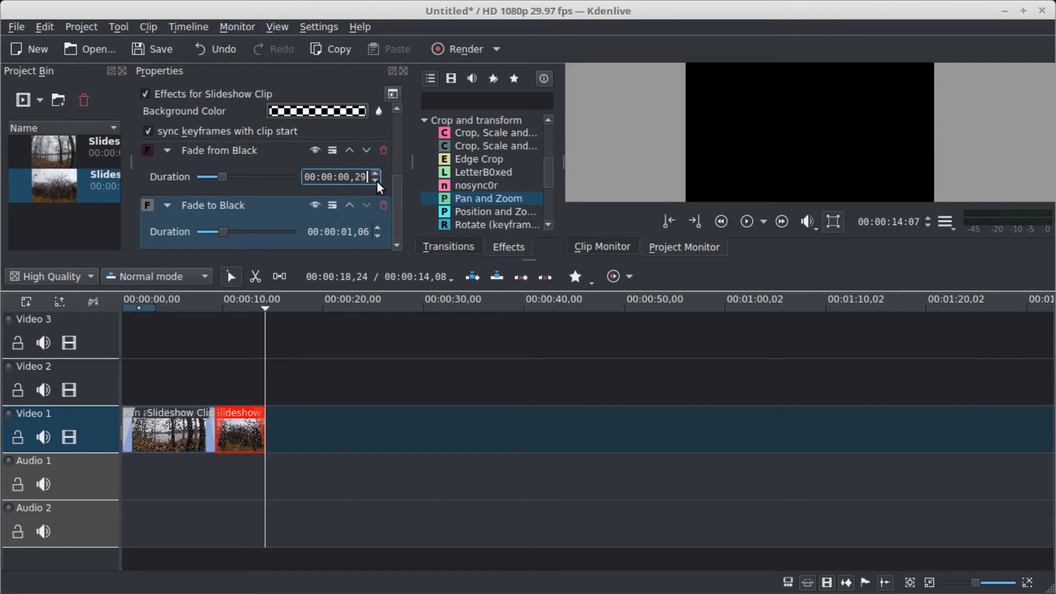
pyautogui.doubleClick(377, 181)
pyautogui.doubleClick(378, 181)
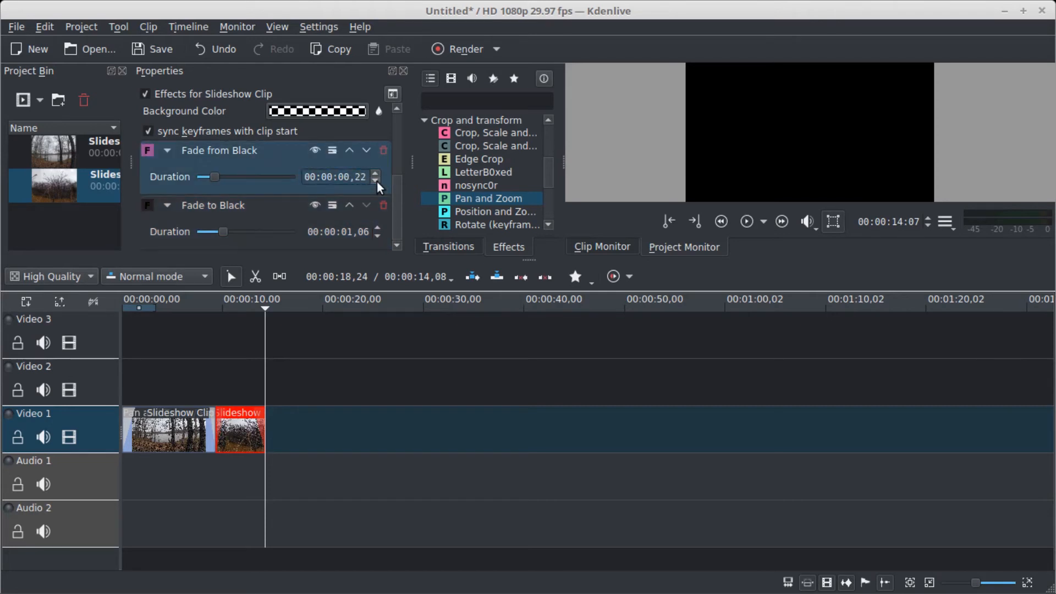
pyautogui.doubleClick(377, 236)
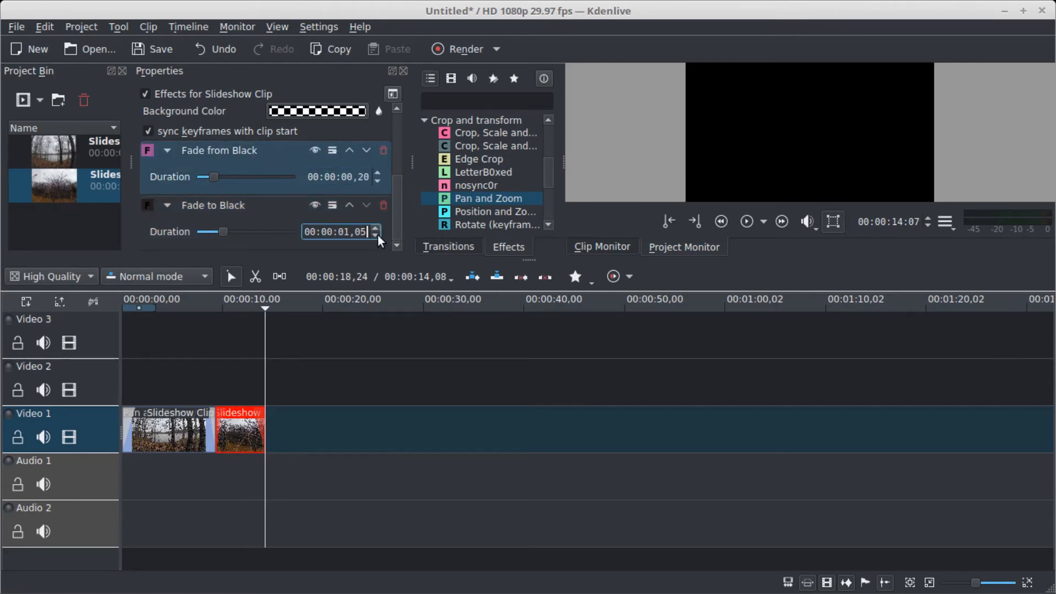
pyautogui.doubleClick(377, 235)
pyautogui.doubleClick(377, 236)
pyautogui.doubleClick(378, 235)
pyautogui.click(378, 236)
pyautogui.click(378, 235)
pyautogui.click(378, 235)
pyautogui.click(377, 236)
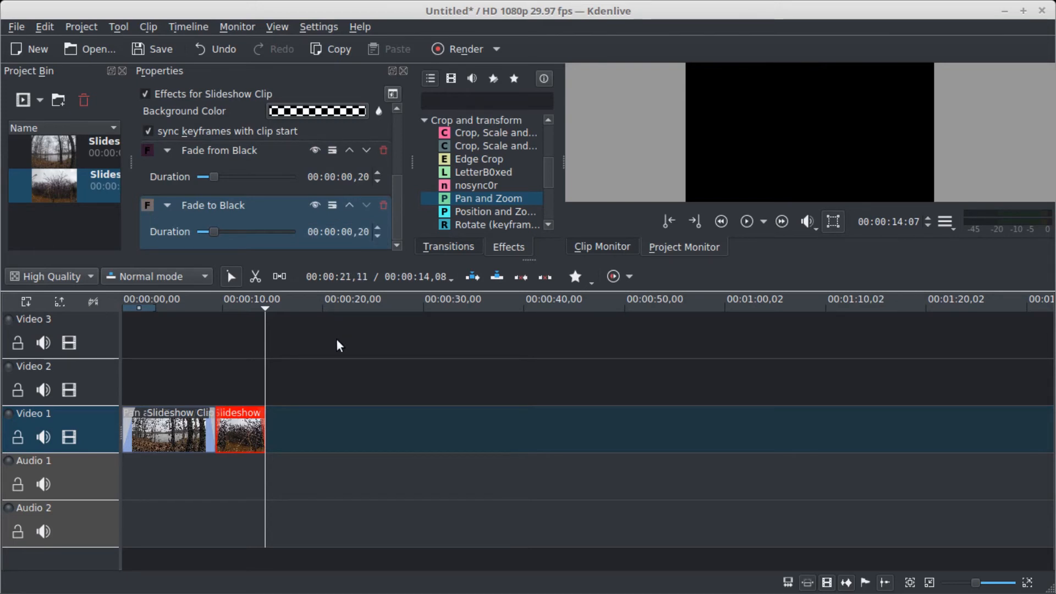
# Start a third slideshow clip using the JPG images in the Desktop/Timelapse3 folder
pyautogui.click(39, 100)
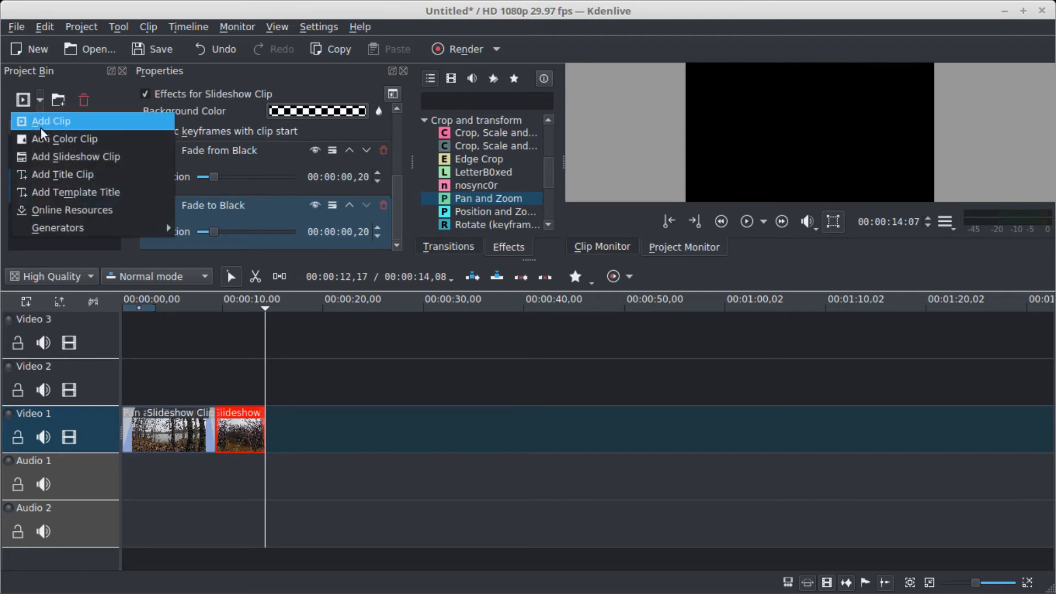
pyautogui.click(64, 156)
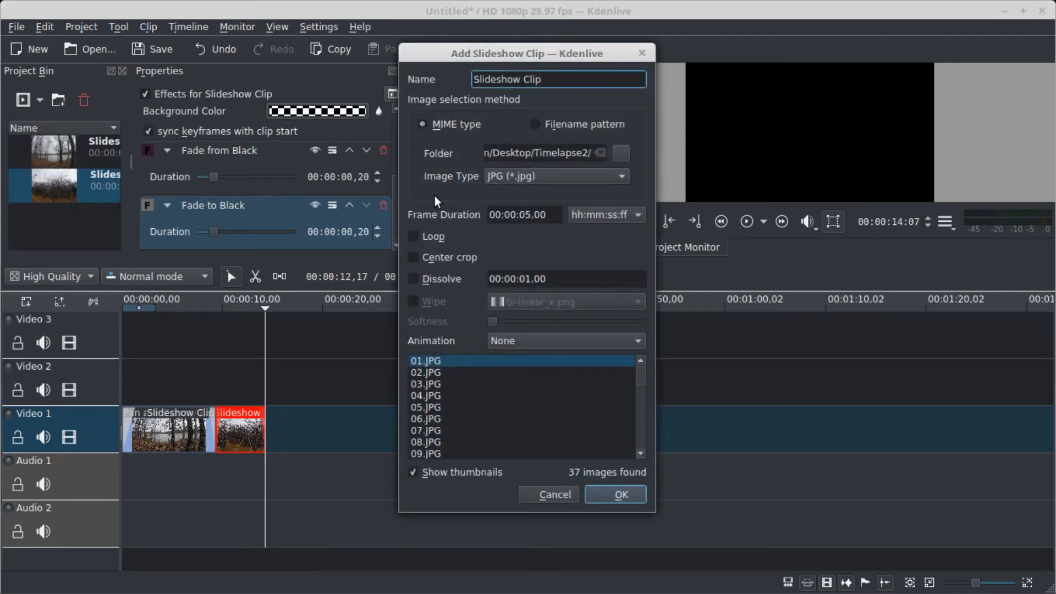
pyautogui.click(620, 154)
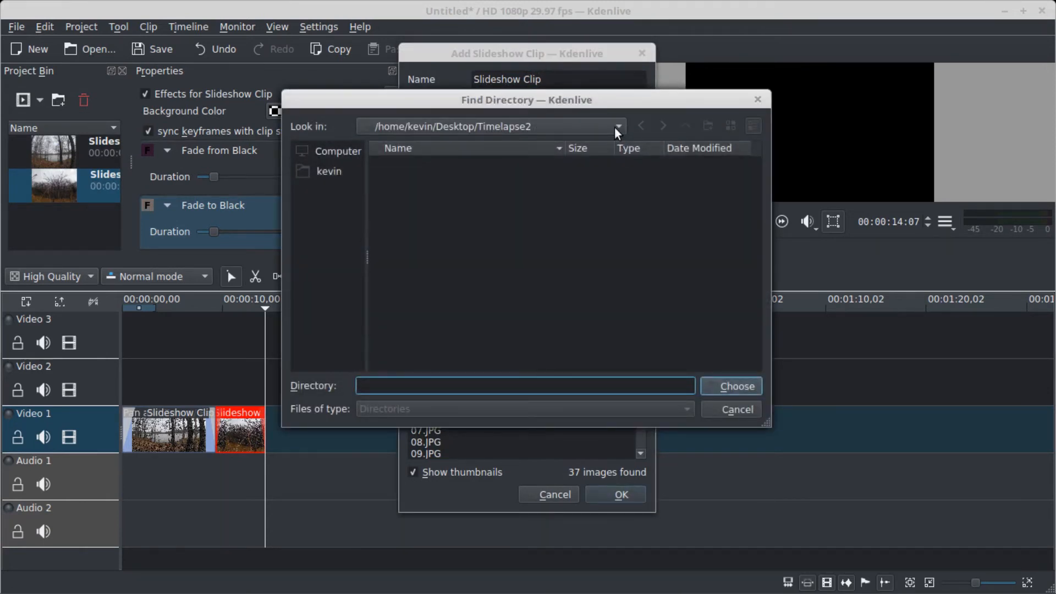
pyautogui.click(615, 127)
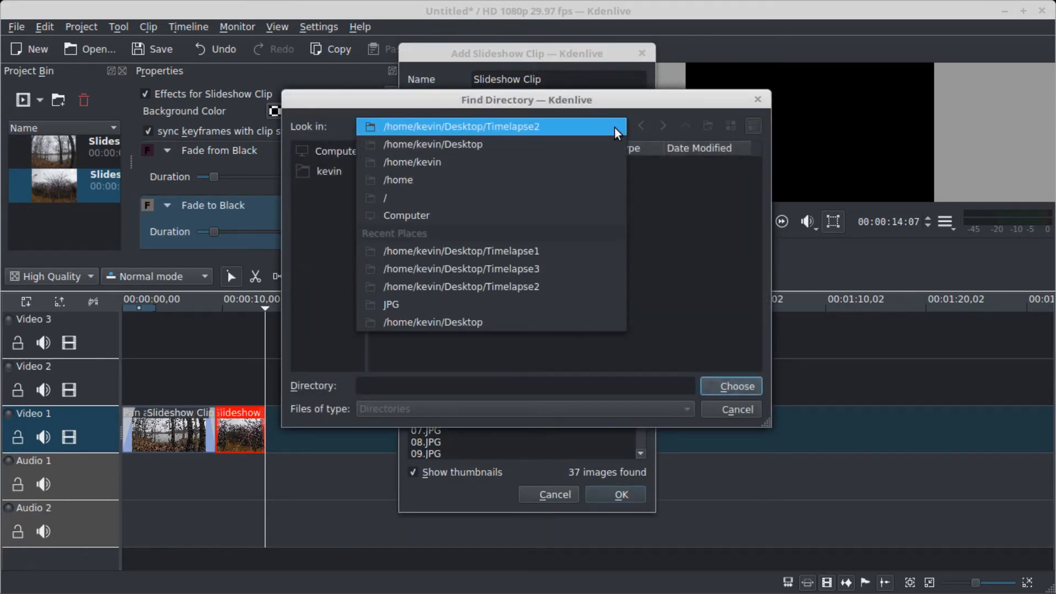
pyautogui.click(490, 272)
pyautogui.click(729, 388)
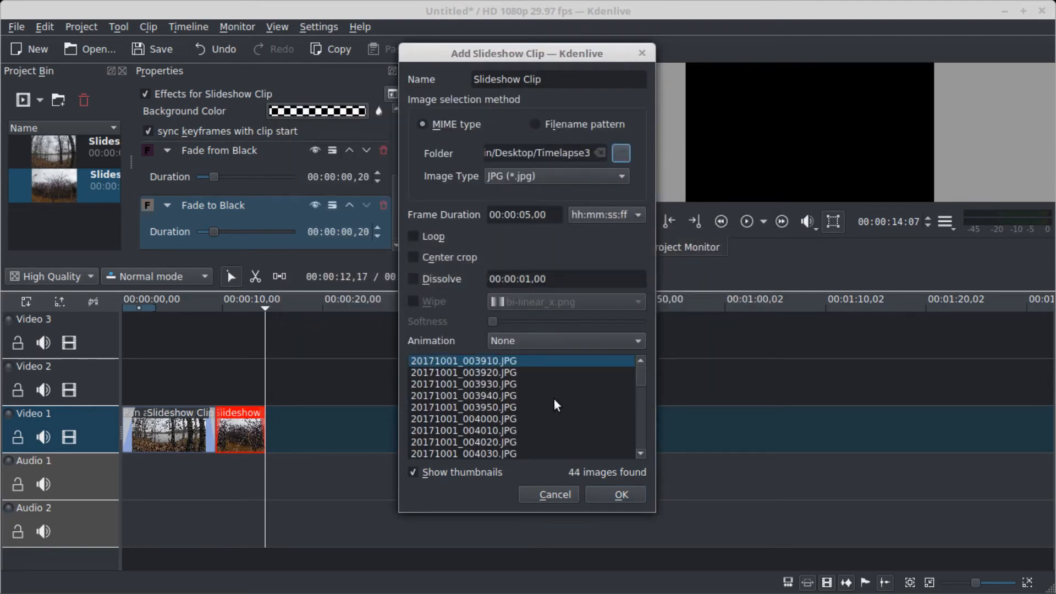
# Set the third slideshow's frame duration to 4 frames and add the clip to the project
pyautogui.click(606, 214)
pyautogui.click(607, 233)
pyautogui.click(509, 216)
pyautogui.doubleClick(509, 216)
pyautogui.write('6')
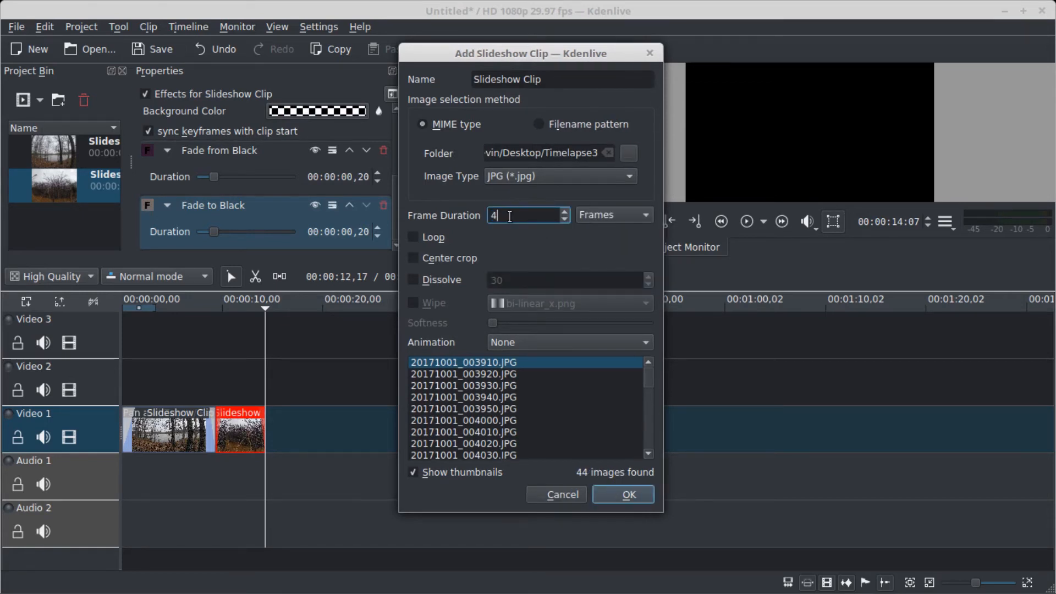
pyautogui.click(614, 498)
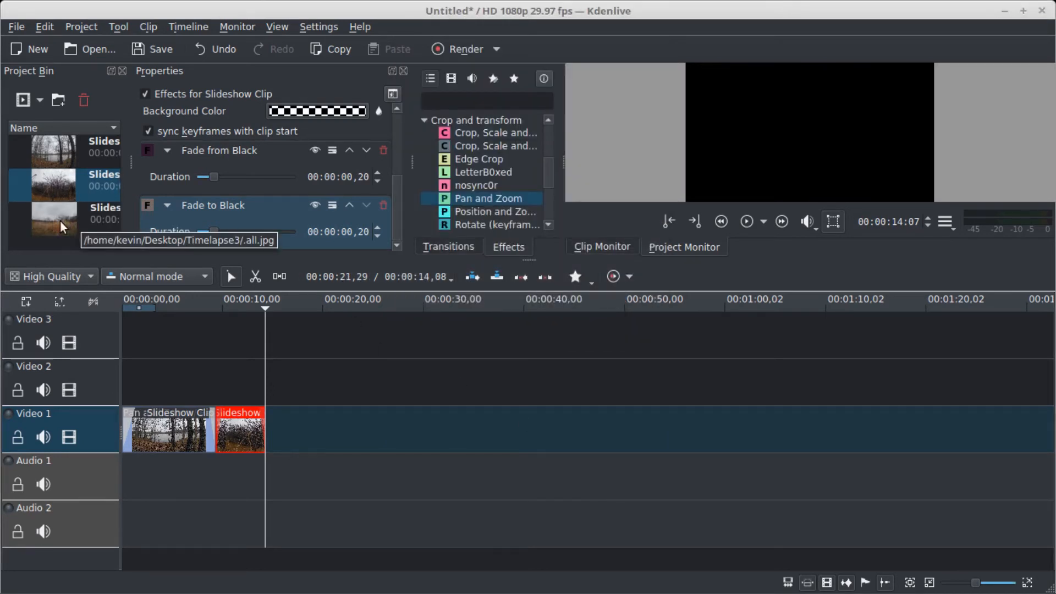
# Place the third slideshow clip directly after the second on Video 1 and apply Pan and Zoom to it
pyautogui.moveTo(60, 221); pyautogui.dragTo(270, 427)
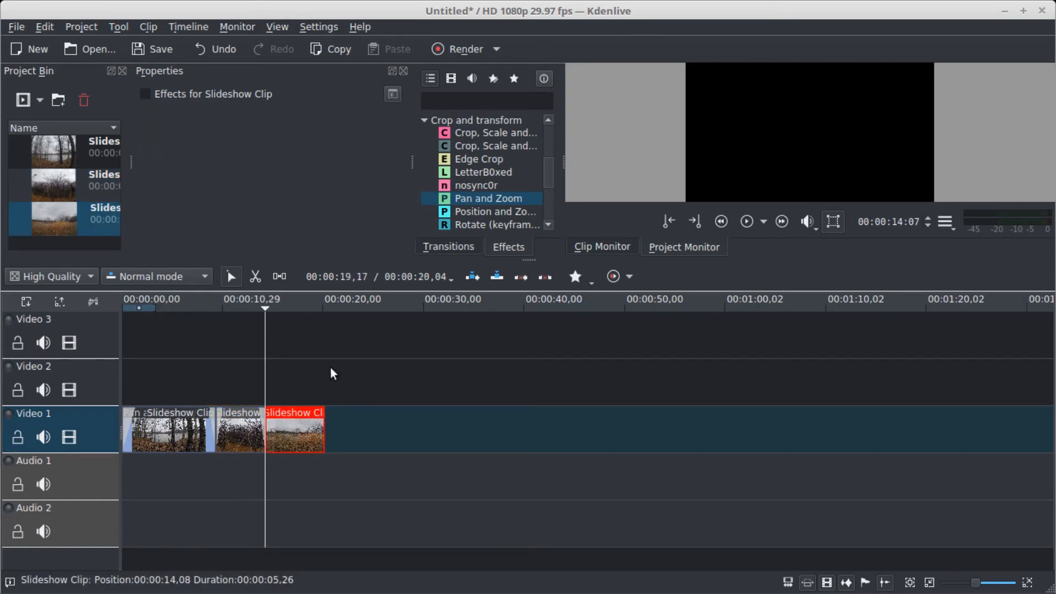
pyautogui.moveTo(469, 200); pyautogui.dragTo(296, 429)
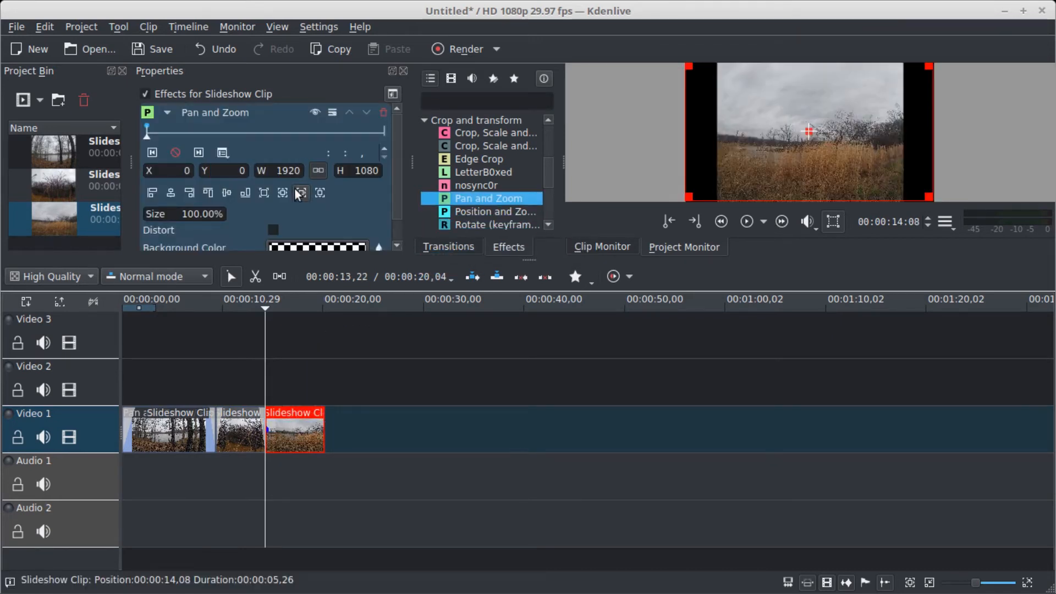
# Scale the third clip's image to 200% at its start and position it at about X -1444, Y 2 so it fills the frame
pyautogui.doubleClick(221, 215)
pyautogui.write('200')
pyautogui.press('Return')
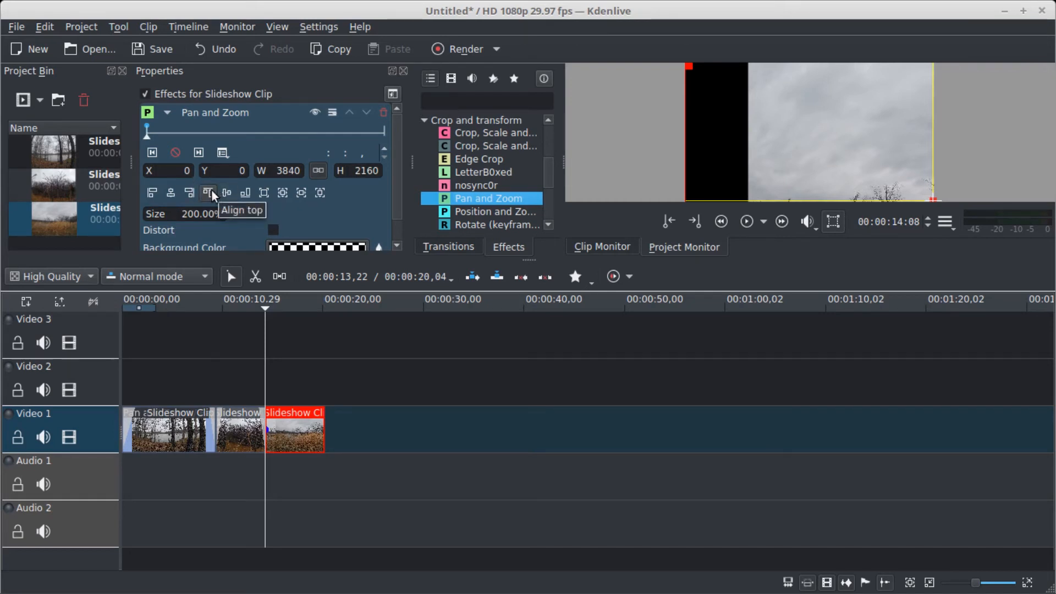
pyautogui.click(210, 193)
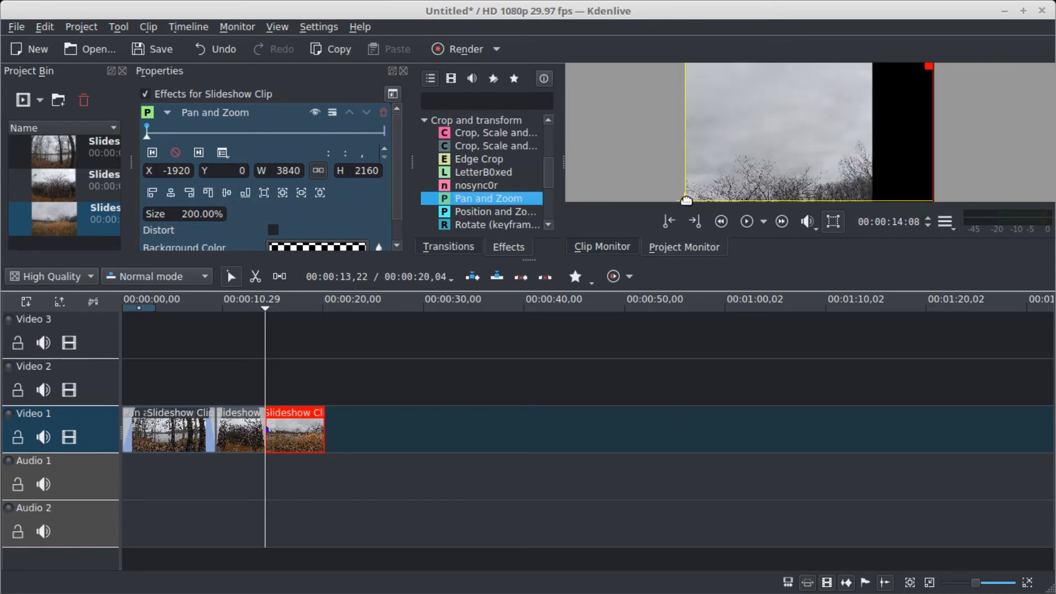
pyautogui.moveTo(685, 200); pyautogui.dragTo(748, 200)
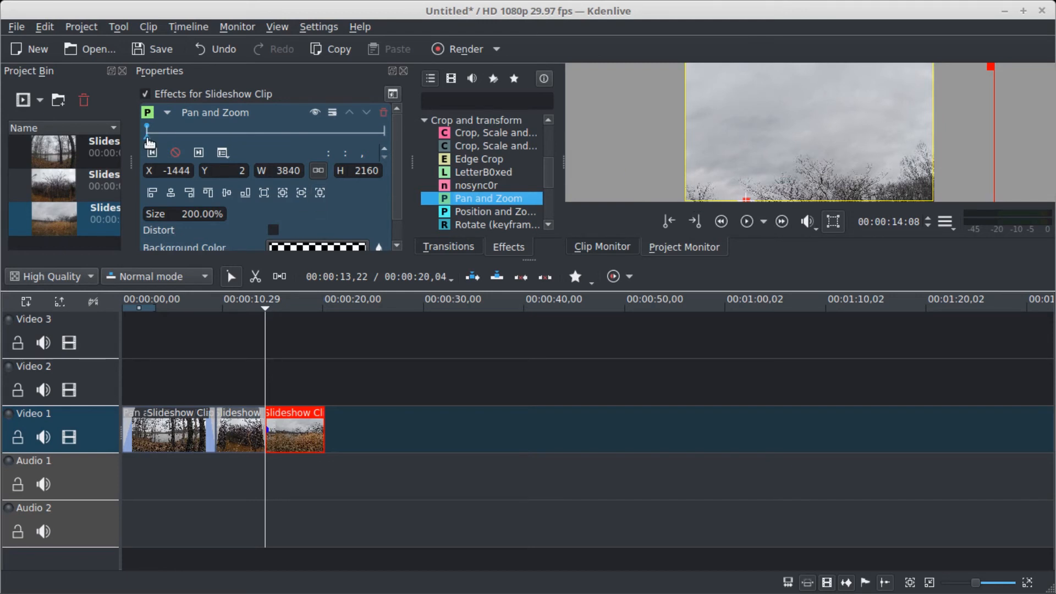
# Add a keyframe at the third clip's end, fitting the image to the frame width and aligning it to the left and bottom edges
pyautogui.moveTo(147, 140); pyautogui.dragTo(392, 160)
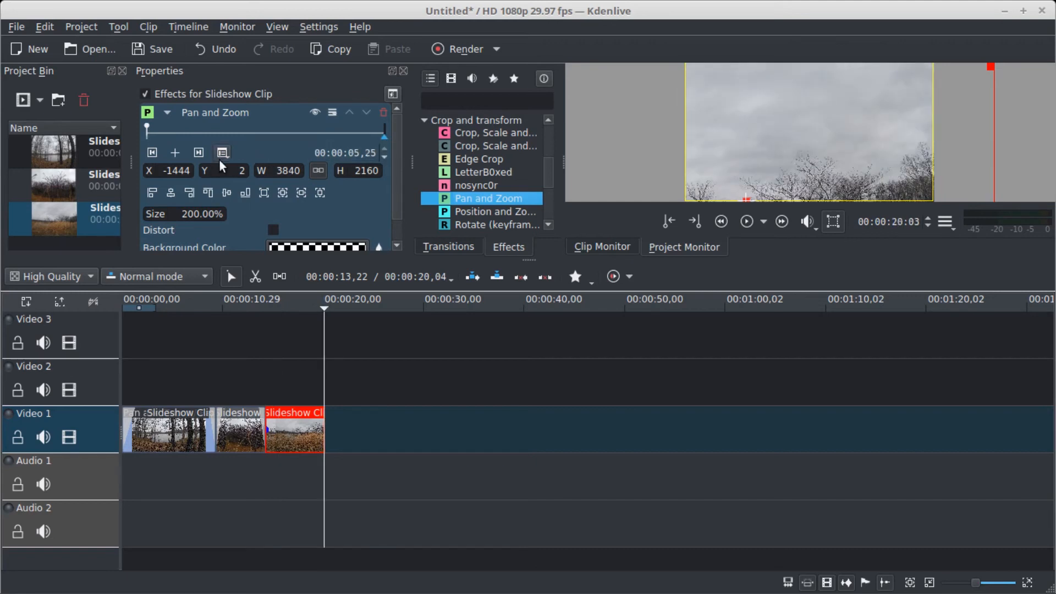
pyautogui.click(172, 156)
pyautogui.click(301, 193)
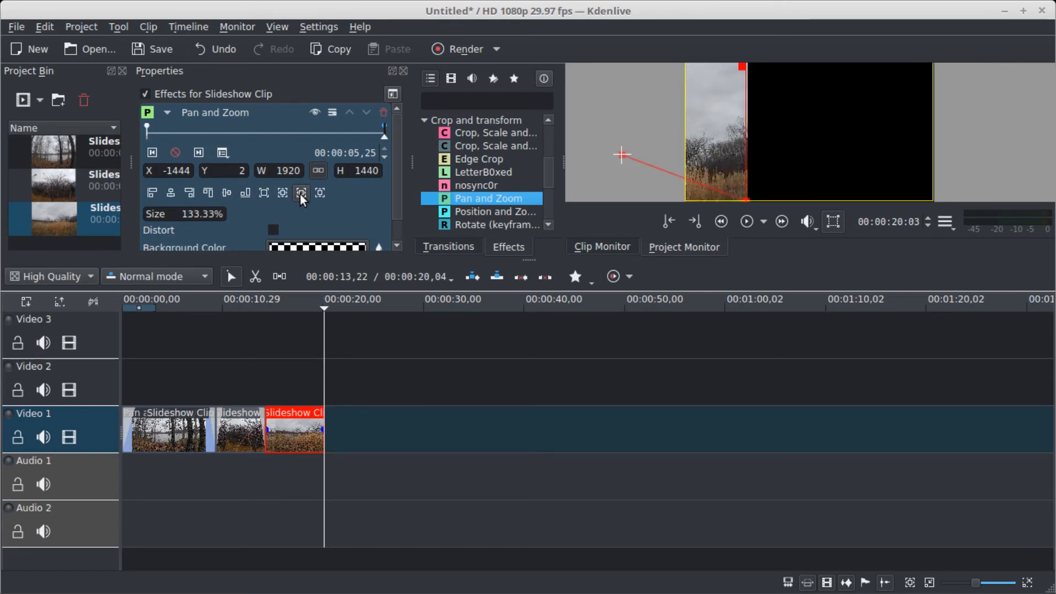
pyautogui.click(153, 193)
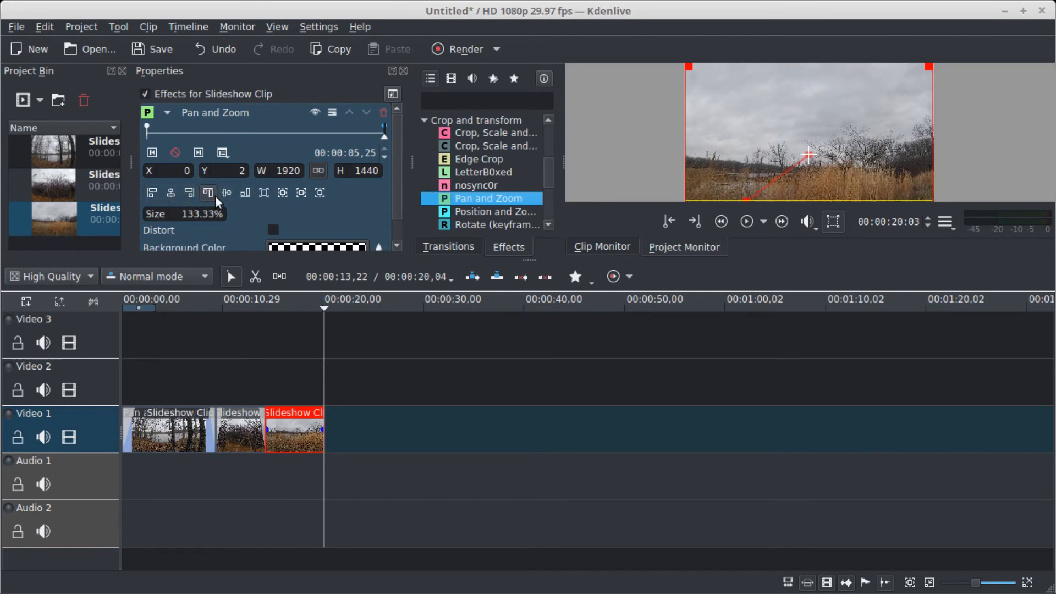
pyautogui.click(242, 196)
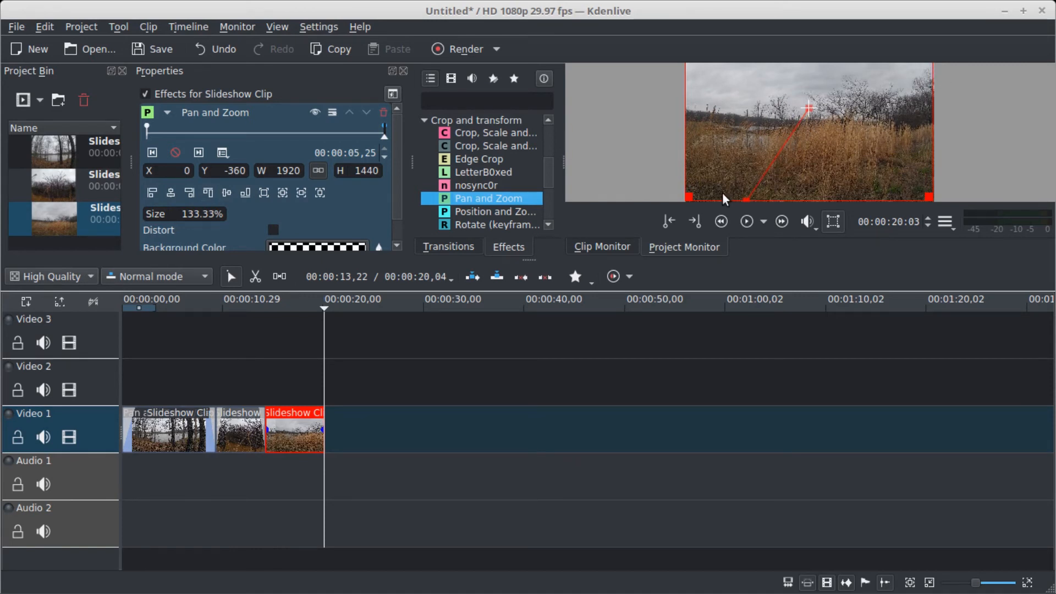
# Add fades to the third clip with a Fade from Black of 00:00:00,20 and a Fade to Black of 00:00:01,10
pyautogui.press('space')
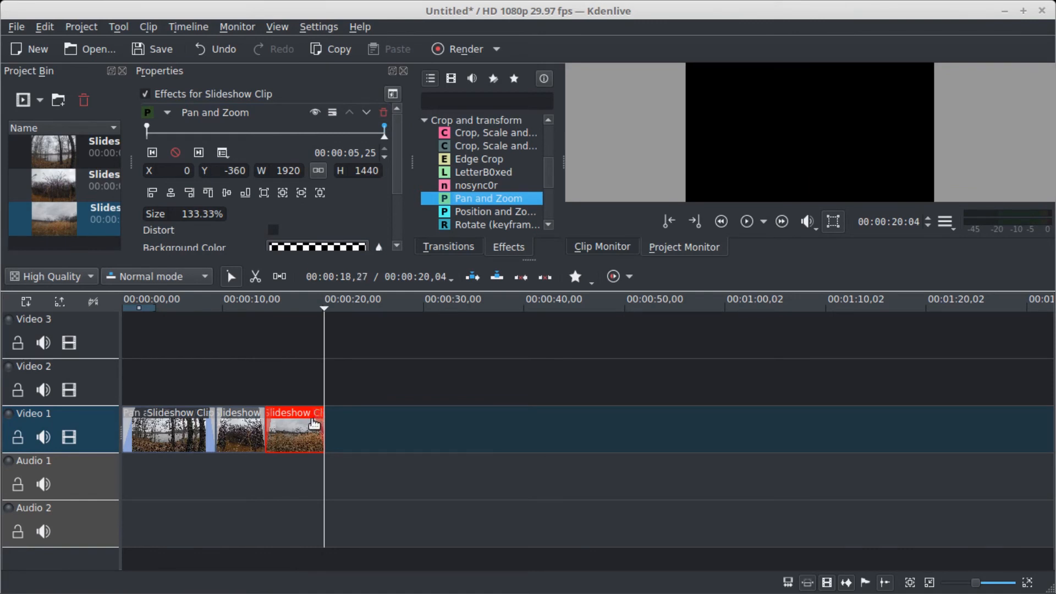
pyautogui.scroll(-5, 355, 200)
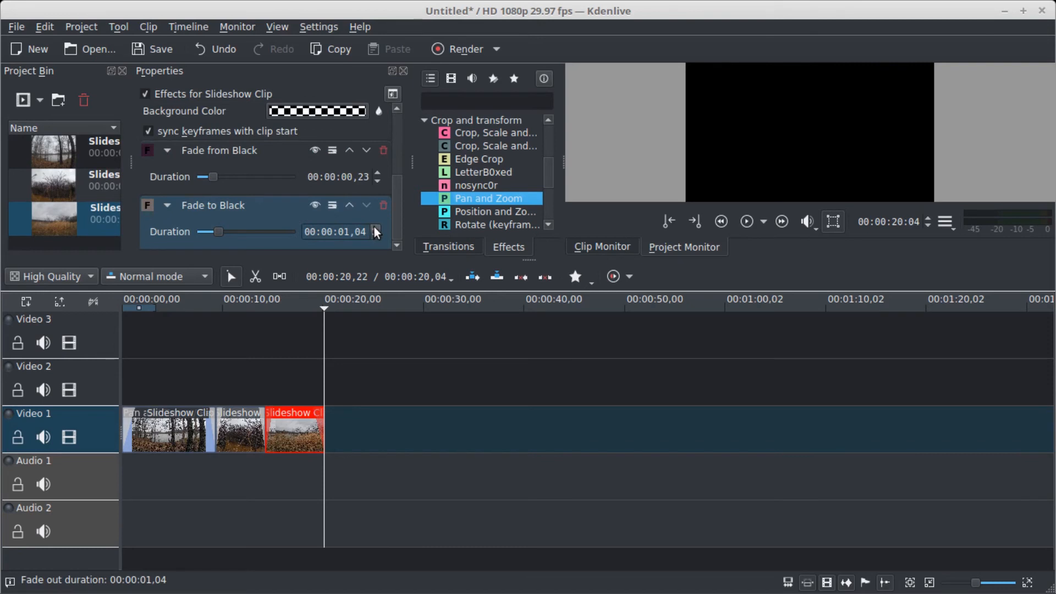
pyautogui.scroll(4, 374, 228)
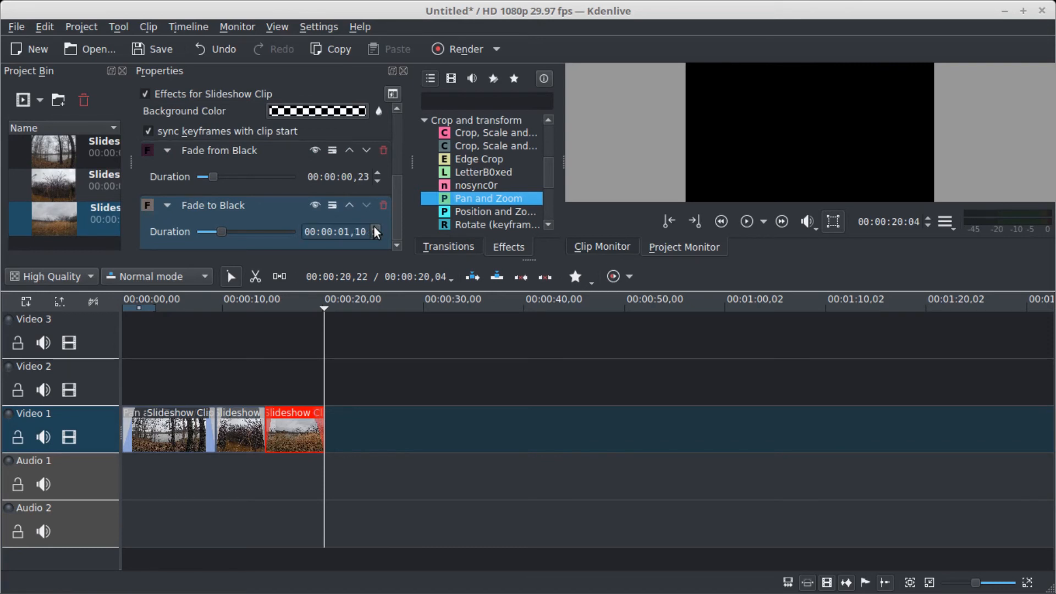
pyautogui.scroll(1, 374, 226)
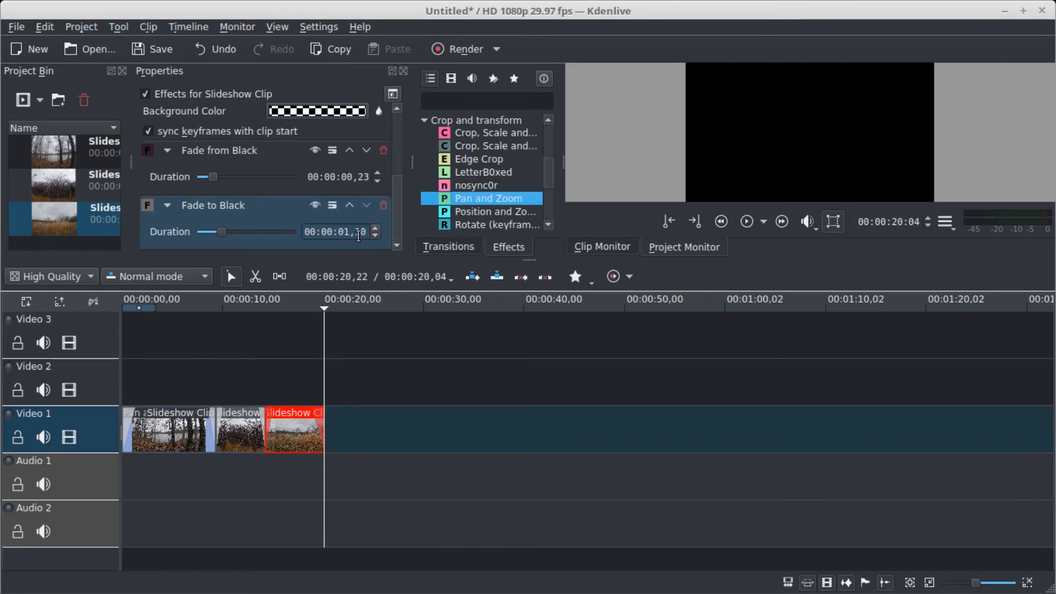
pyautogui.click(375, 180)
pyautogui.click(375, 180)
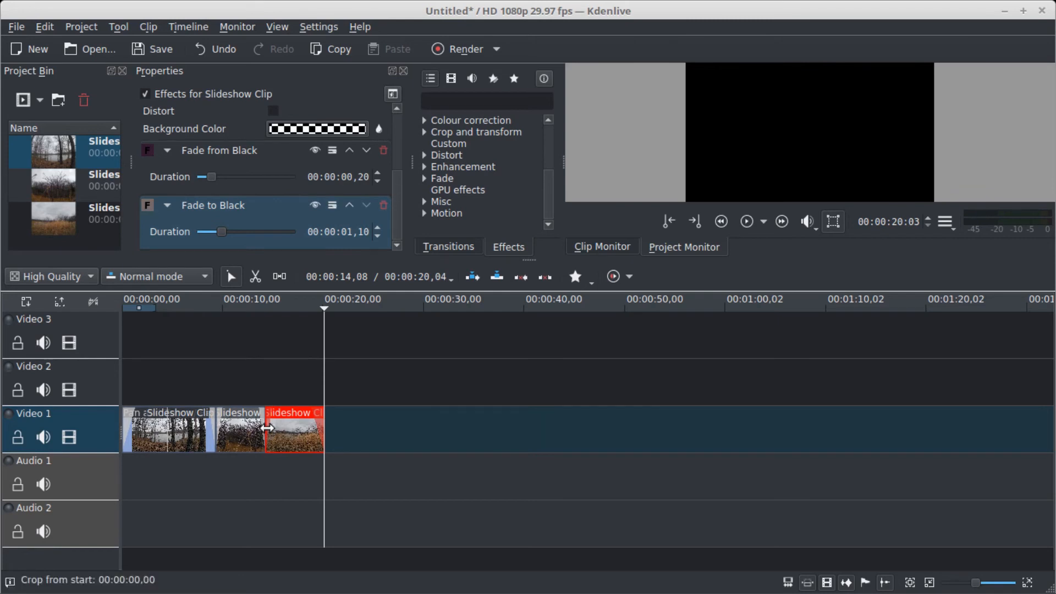
# Render the full project in MP4 format to an output file named "test clip1.mp4" in the Documents folder
pyautogui.click(452, 50)
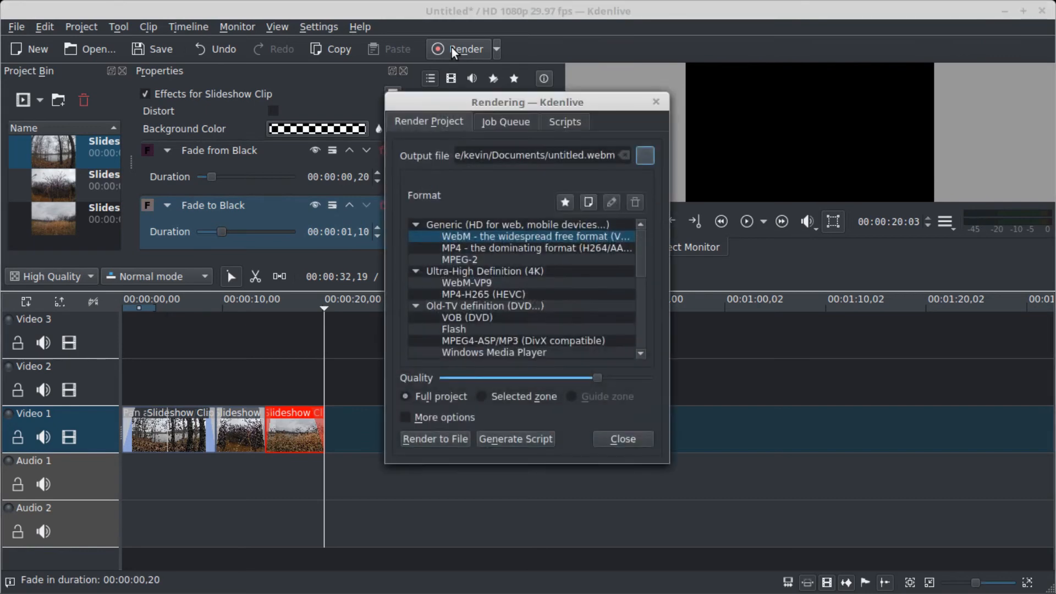
pyautogui.click(454, 247)
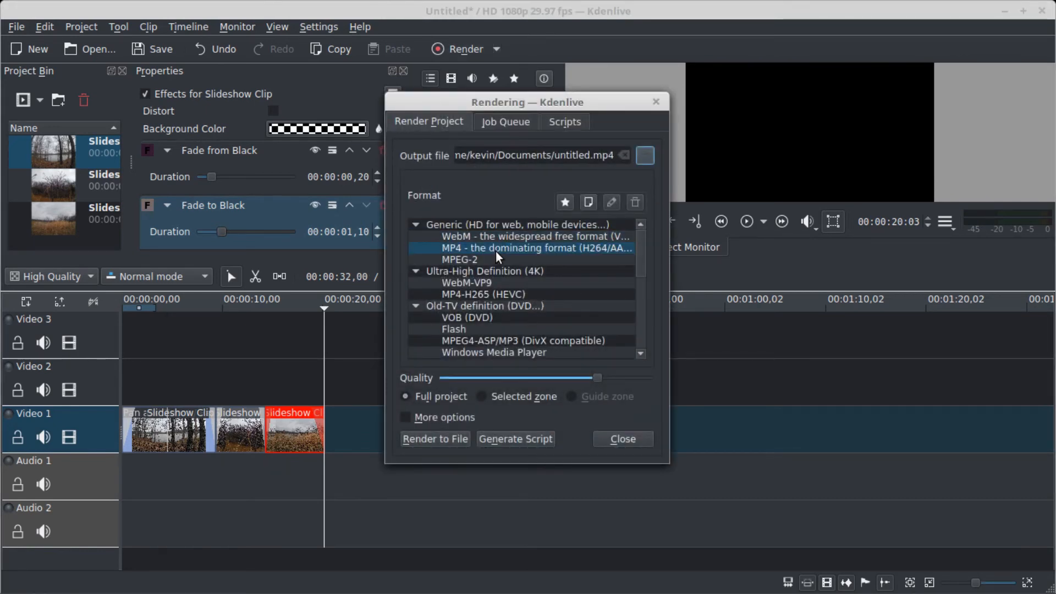
pyautogui.click(645, 156)
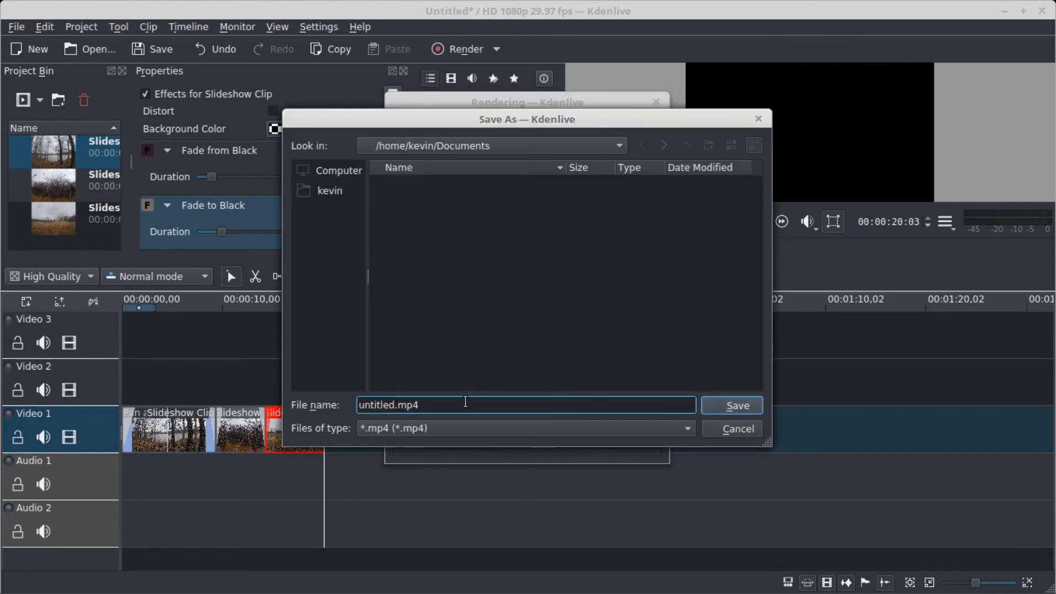
pyautogui.press('BackSpace')
pyautogui.press('BackSpace')
pyautogui.press('BackSpace')
pyautogui.press('BackSpace')
pyautogui.press('BackSpace')
pyautogui.press('BackSpace')
pyautogui.press('BackSpace')
pyautogui.press('BackSpace')
pyautogui.write('test clip1')
pyautogui.click(717, 406)
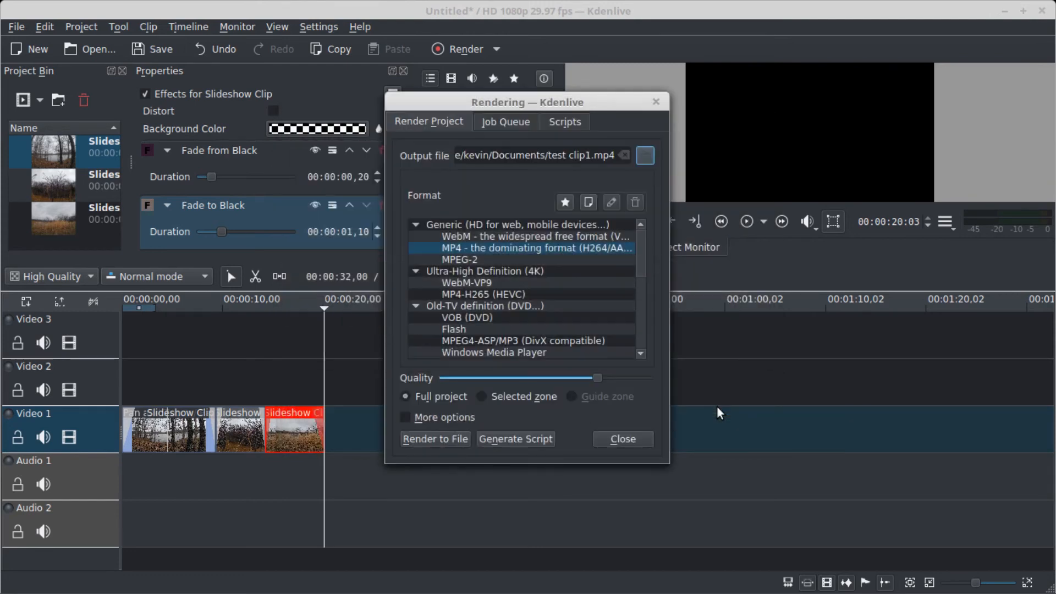
pyautogui.click(442, 438)
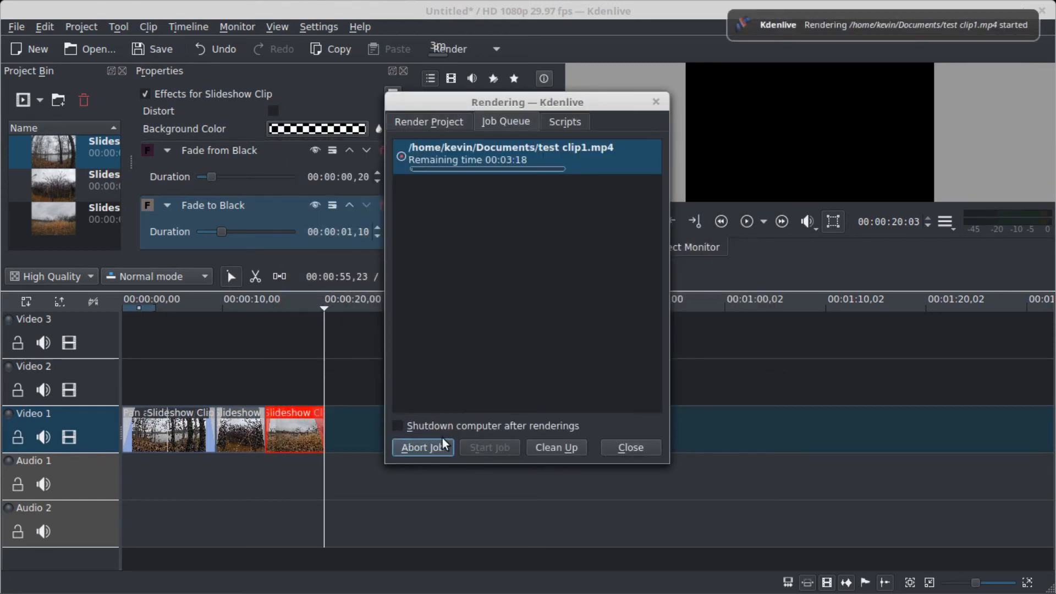
pyautogui.press('Escape')
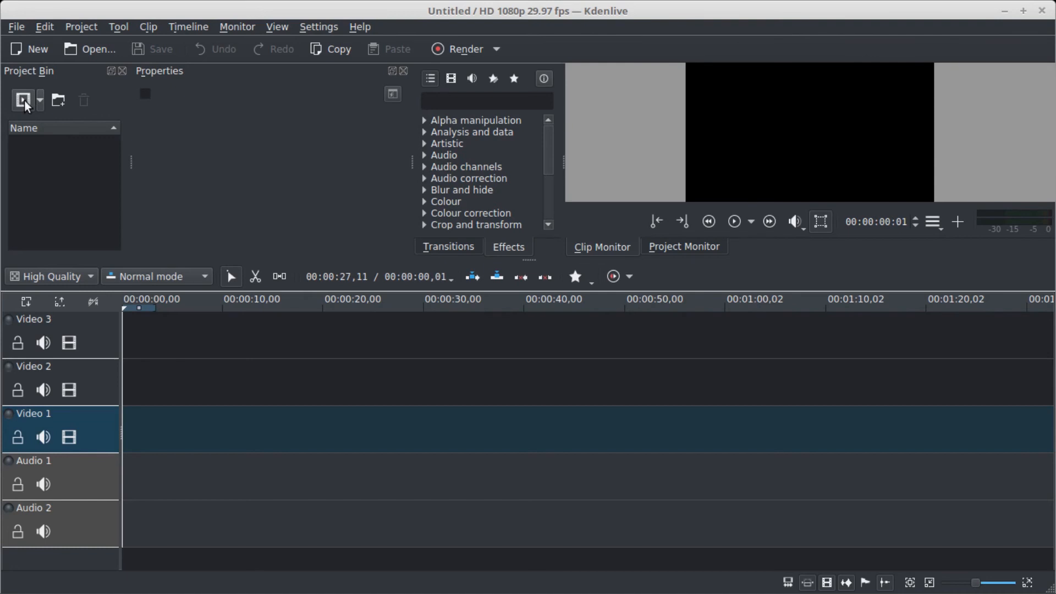
# Import "test clip1.mp4" from the Desktop folder into the project and place it at the start of the Video 1 track
pyautogui.click(40, 101)
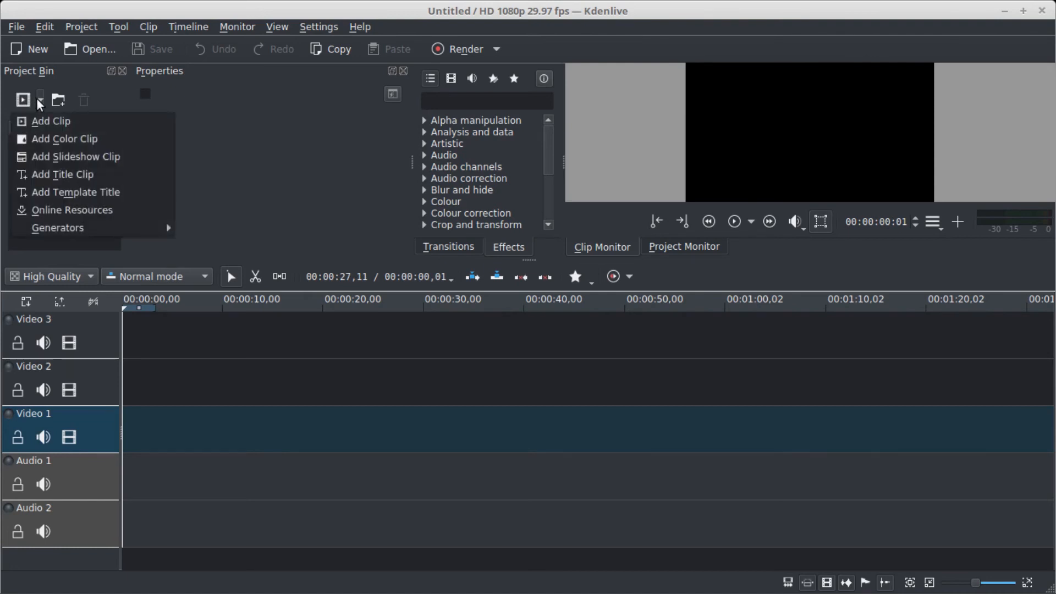
pyautogui.click(37, 121)
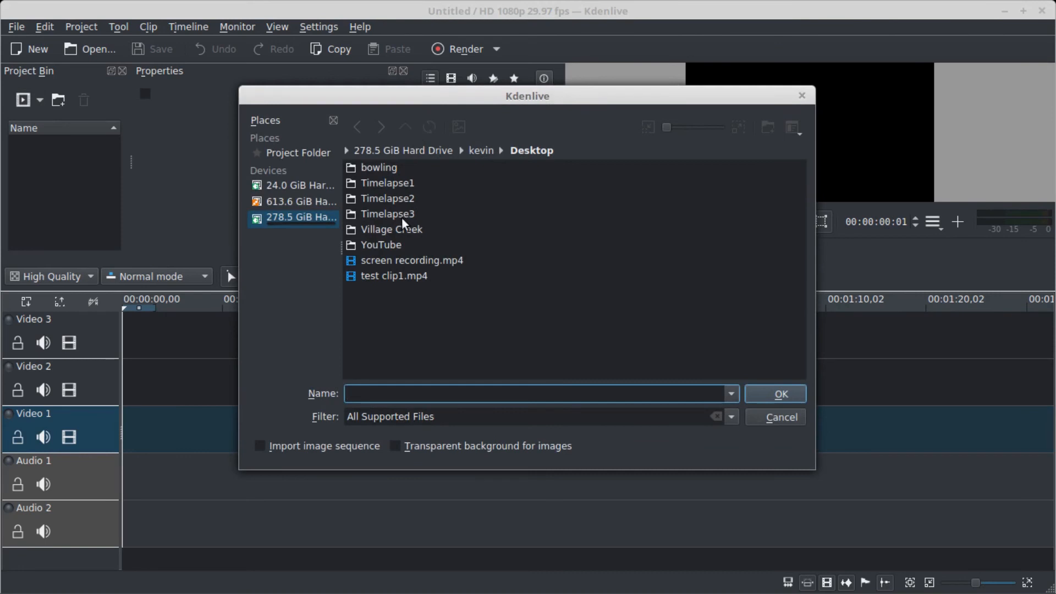
pyautogui.doubleClick(390, 276)
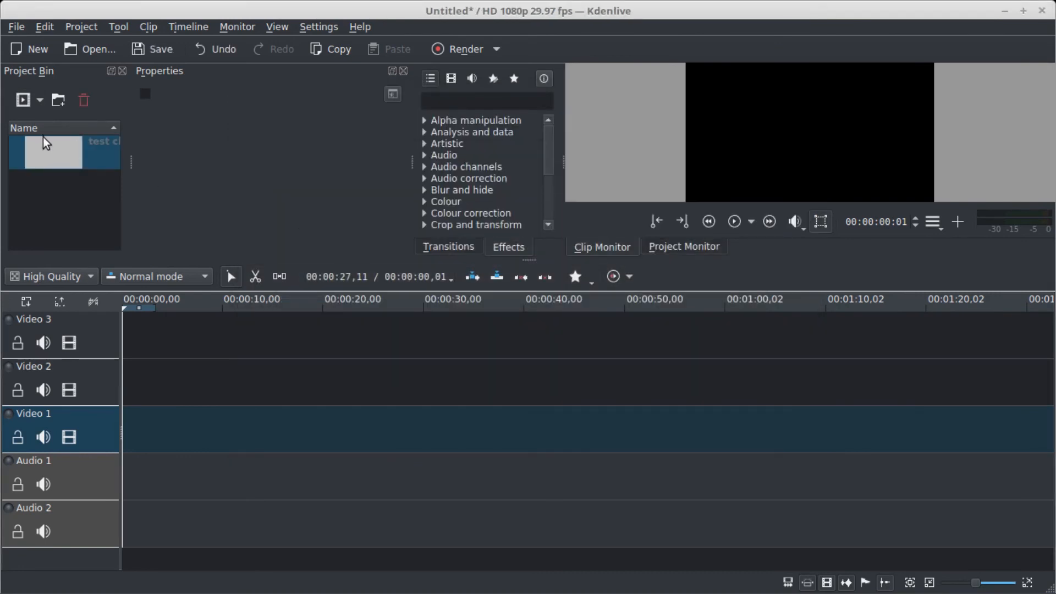
pyautogui.moveTo(55, 153); pyautogui.dragTo(134, 424)
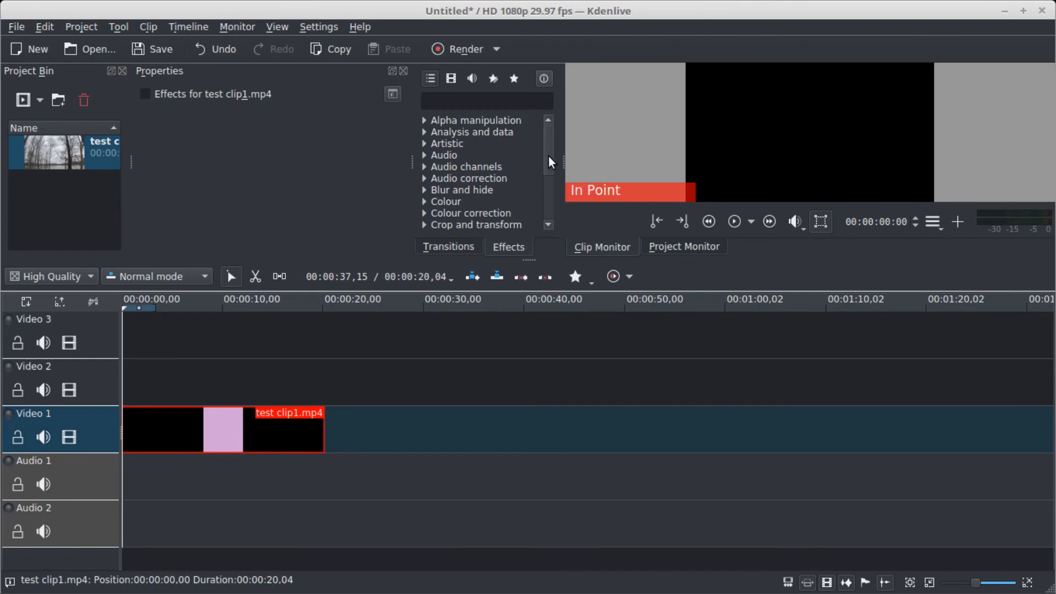
# Add the Speed motion effect to the "test clip1.mp4" clip and set its speed to 60%
pyautogui.moveTo(549, 156); pyautogui.dragTo(552, 215)
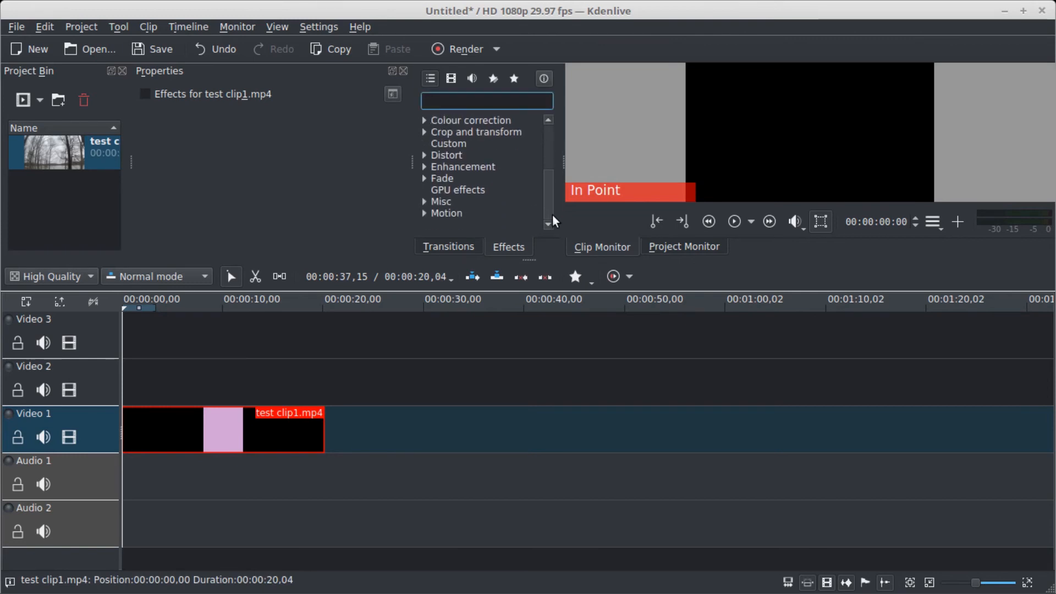
pyautogui.doubleClick(444, 215)
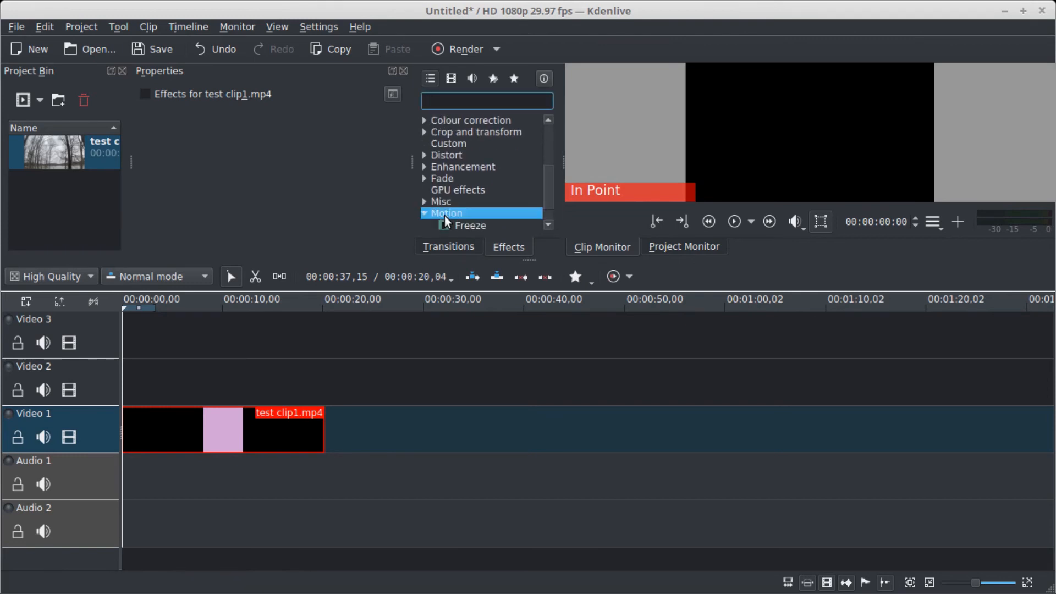
pyautogui.scroll(-1, 479, 214)
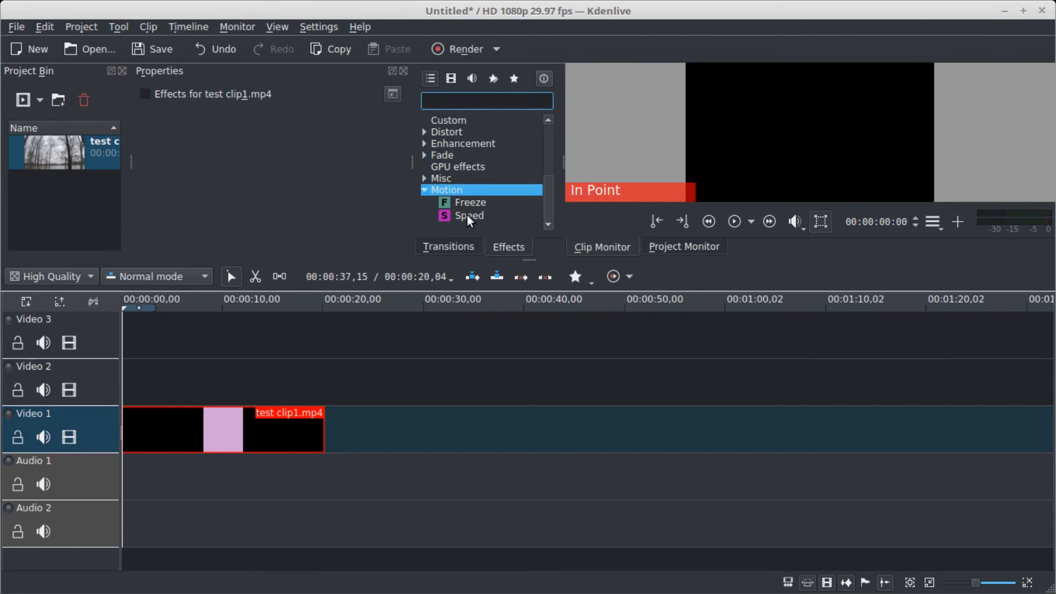
pyautogui.doubleClick(466, 215)
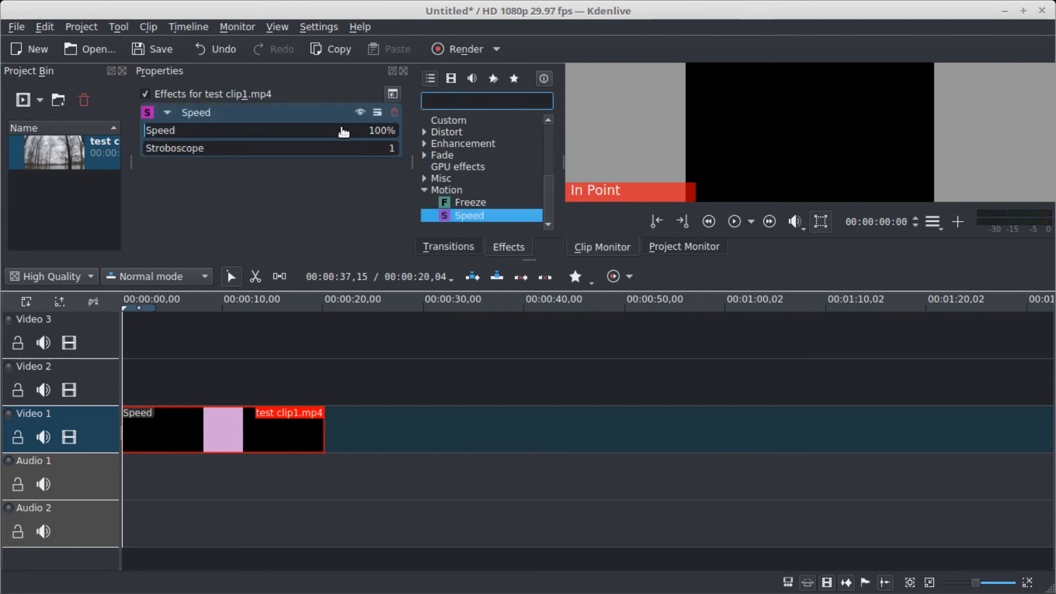
pyautogui.doubleClick(379, 129)
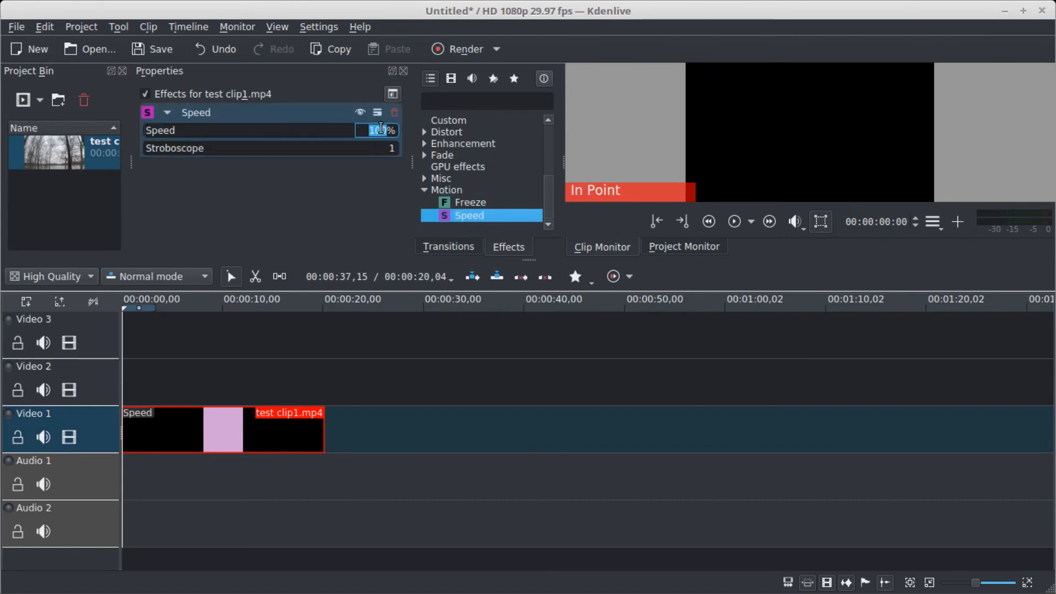
pyautogui.write('60')
pyautogui.press('Return')
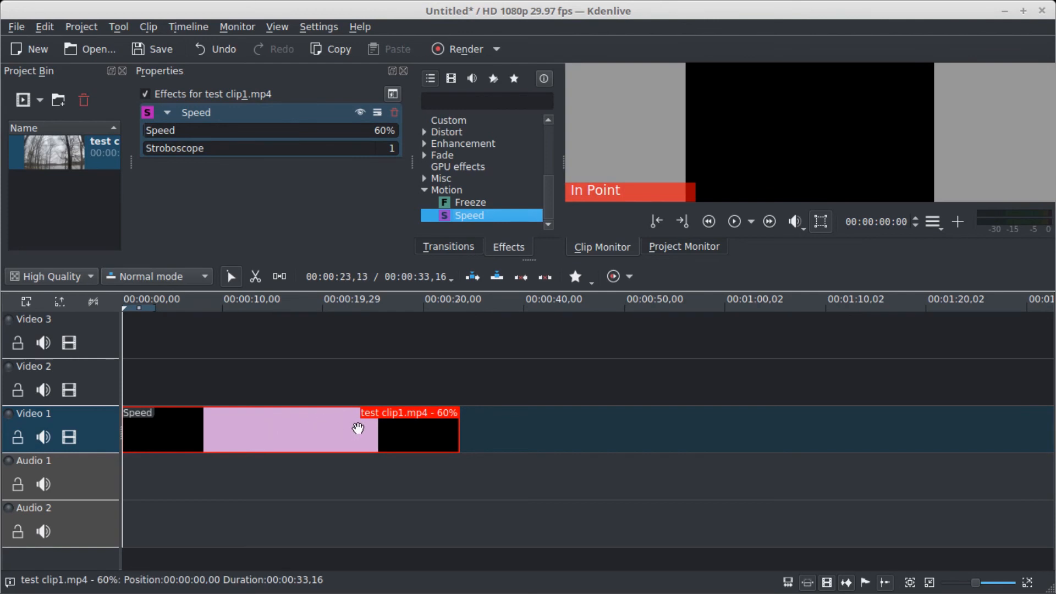
# Choose the MP4 render format and set the output file to "test clip2.mp4" in the Desktop folder, then render the full project
pyautogui.click(463, 48)
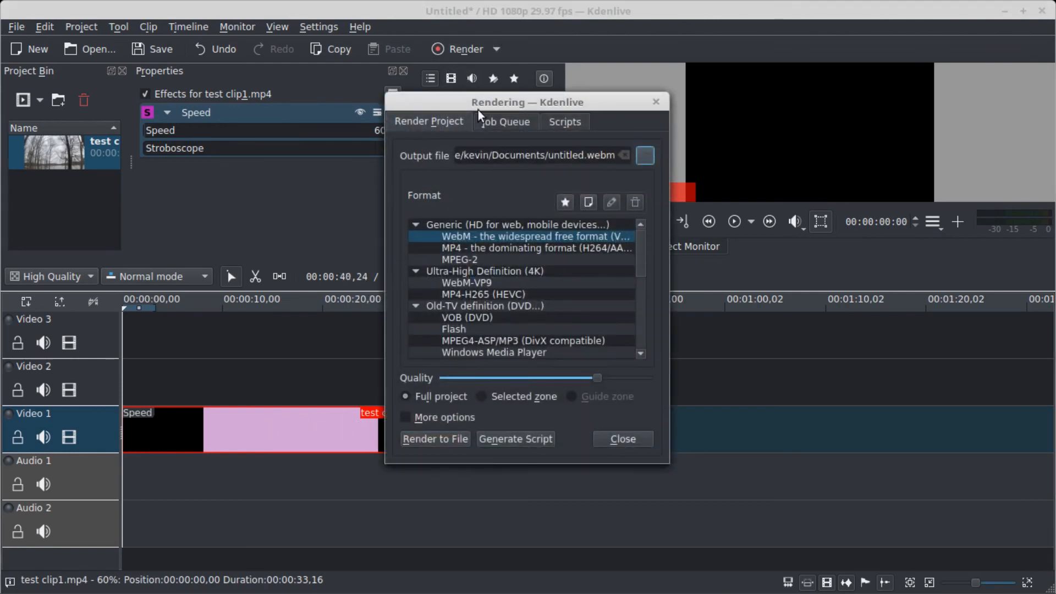
pyautogui.click(539, 249)
pyautogui.click(646, 155)
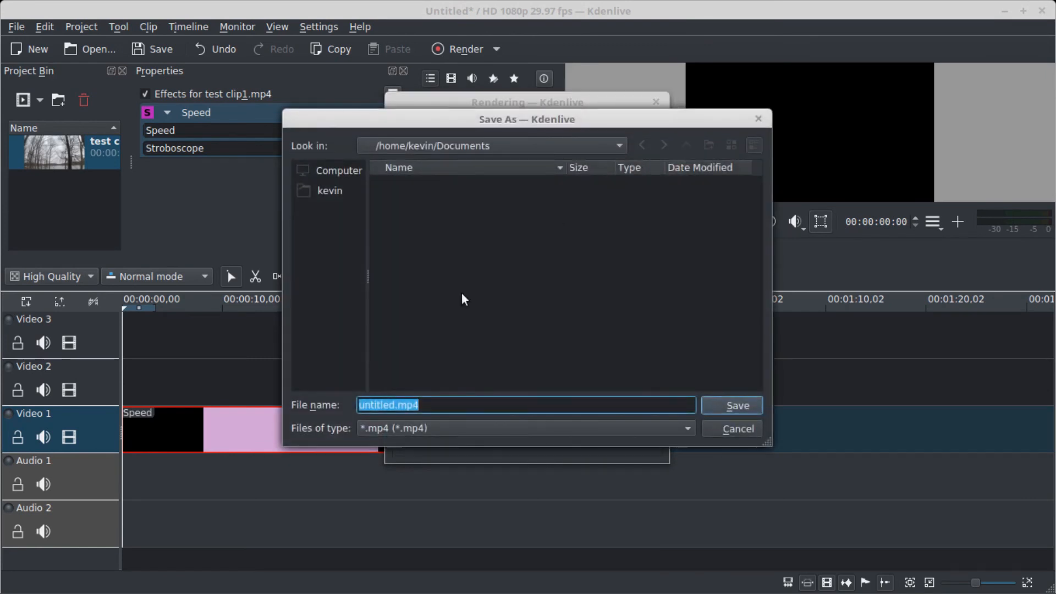
pyautogui.click(397, 404)
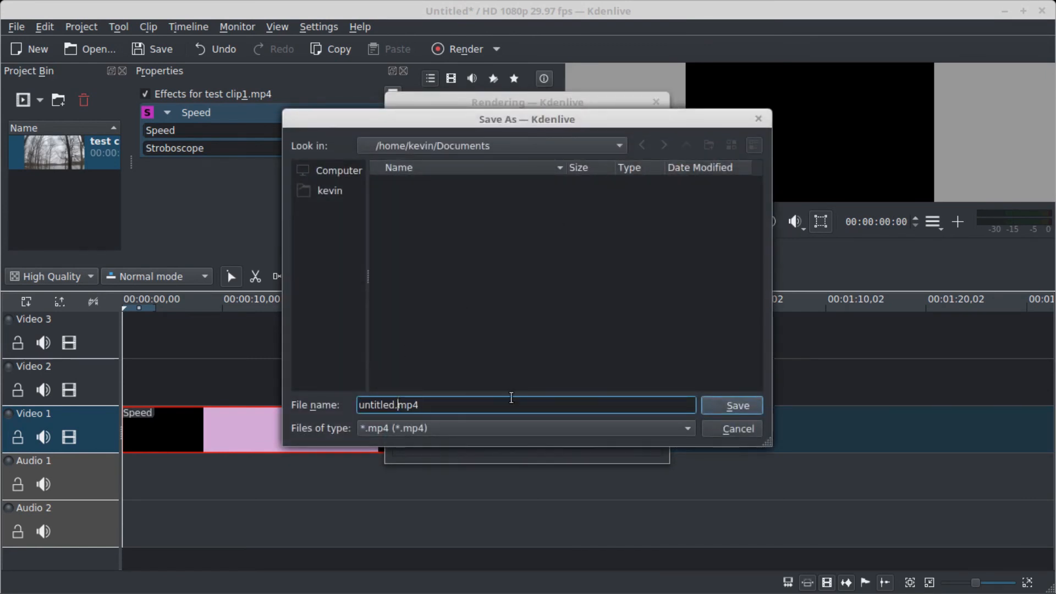
pyautogui.press('BackSpace')
pyautogui.press('BackSpace')
pyautogui.press('BackSpace')
pyautogui.press('BackSpace')
pyautogui.press('BackSpace')
pyautogui.press('BackSpace')
pyautogui.press('BackSpace')
pyautogui.press('BackSpace')
pyautogui.write('test clip2')
pyautogui.click(498, 145)
pyautogui.click(498, 161)
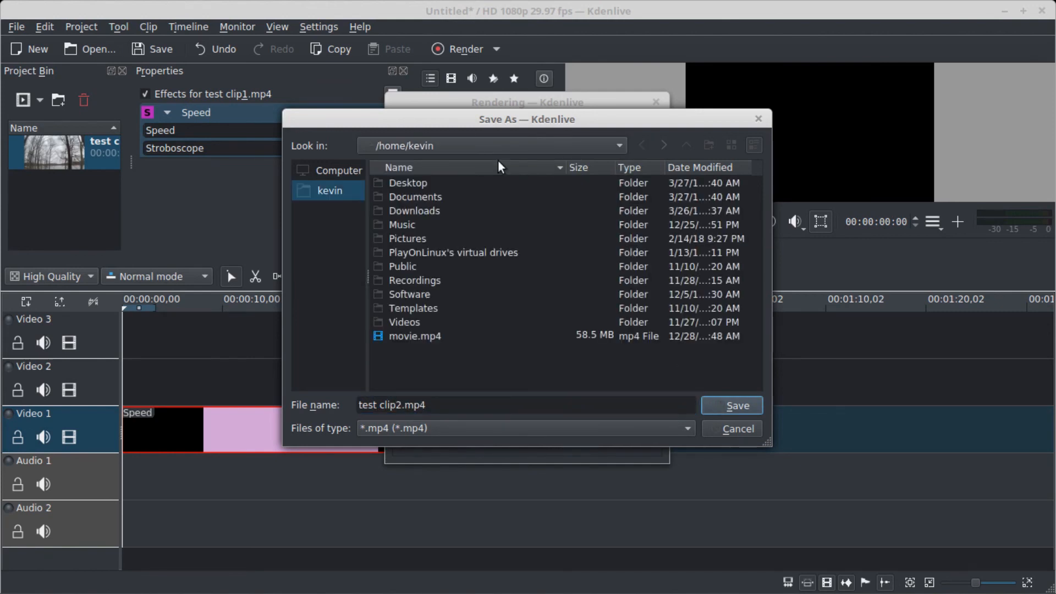
pyautogui.doubleClick(414, 182)
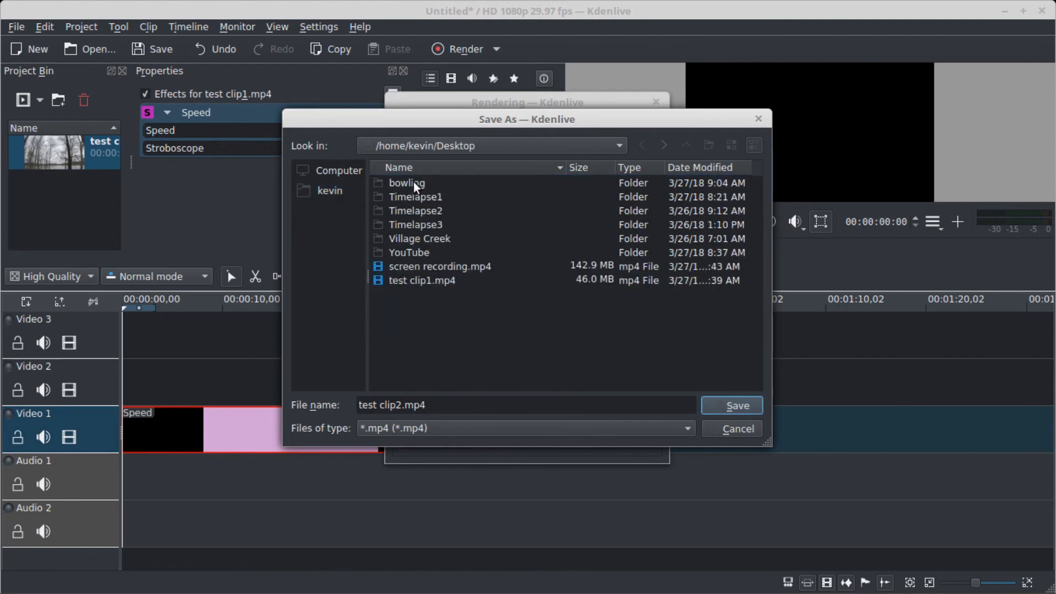
pyautogui.click(726, 405)
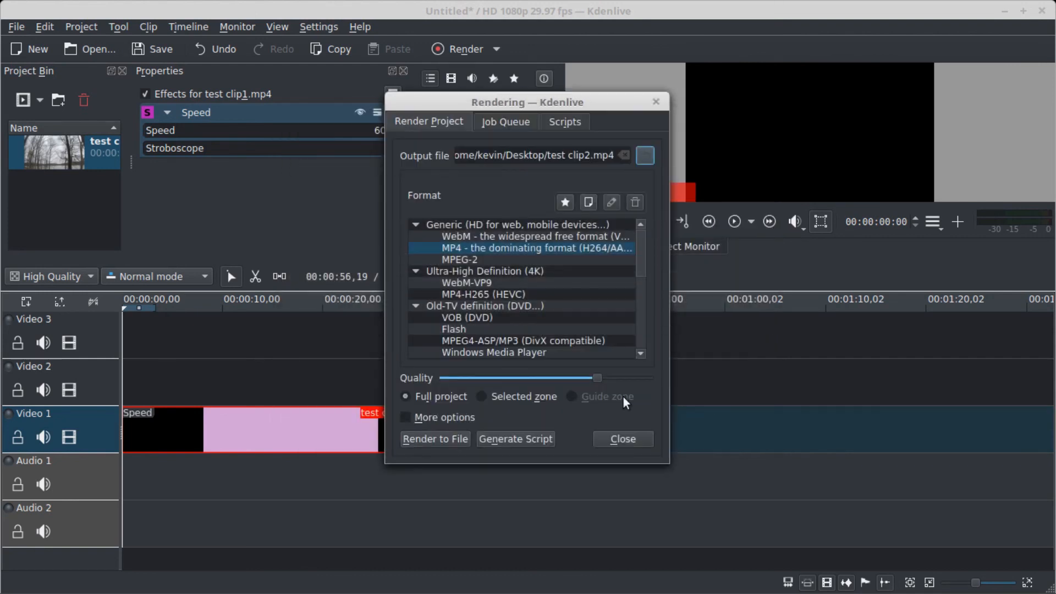
# Start rendering the full project to the chosen output file
pyautogui.click(436, 440)
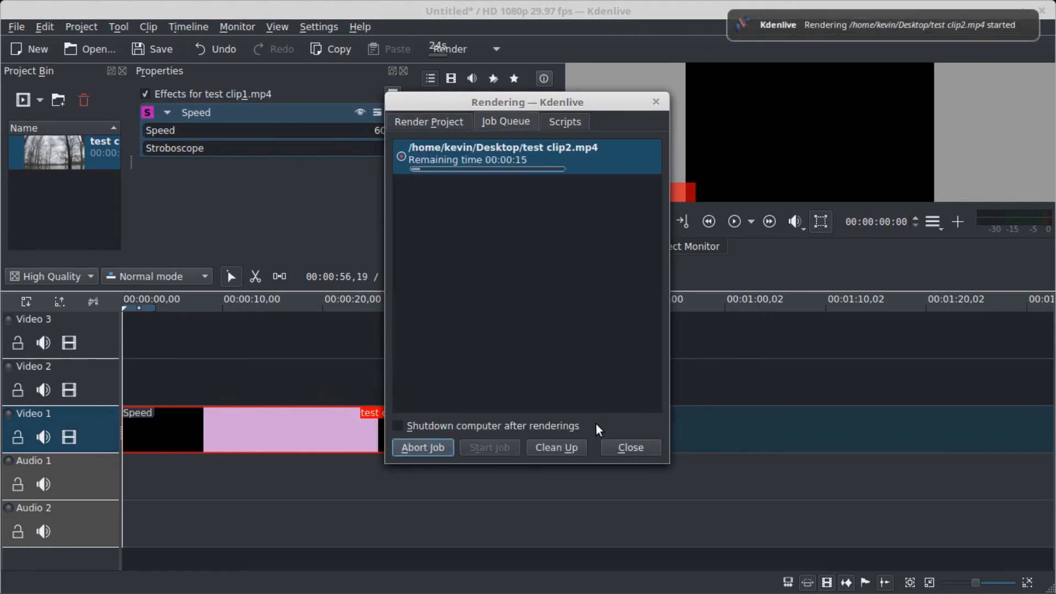